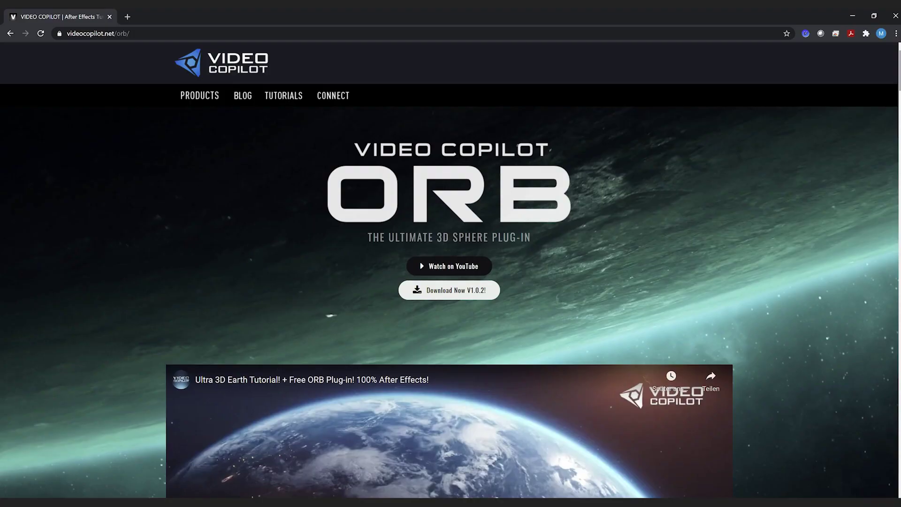
- Download and open the Globe project from the GEOlayers 3 sample projects list
scroll(449, 303, "down", 3)
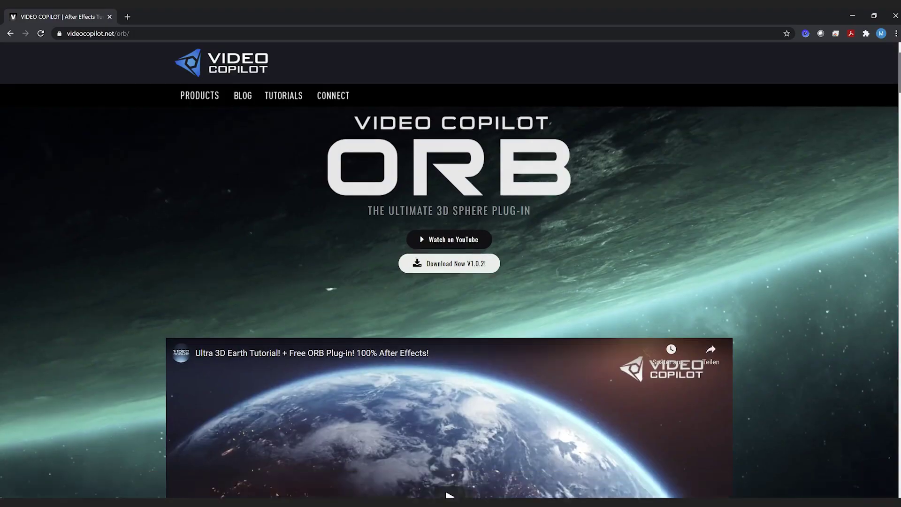
scroll(445, 259, "down", 2)
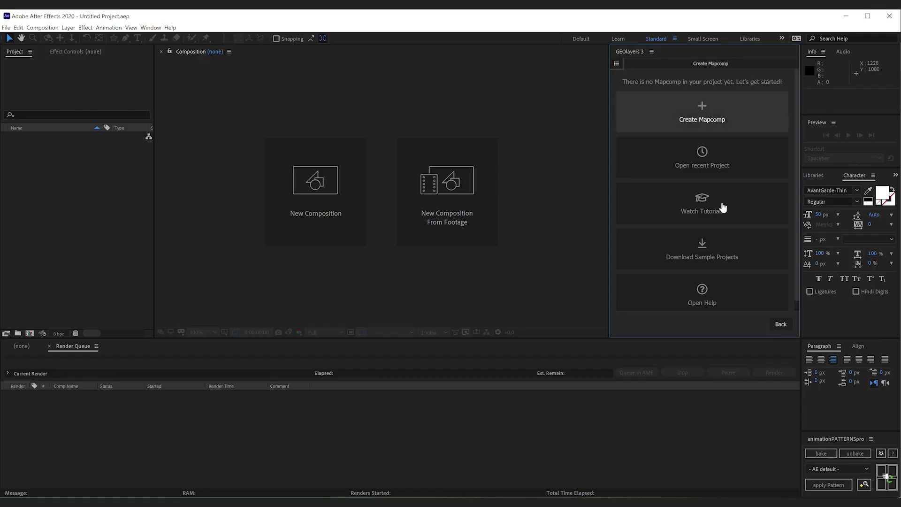
left_click(714, 257)
scroll(738, 224, "down", 1)
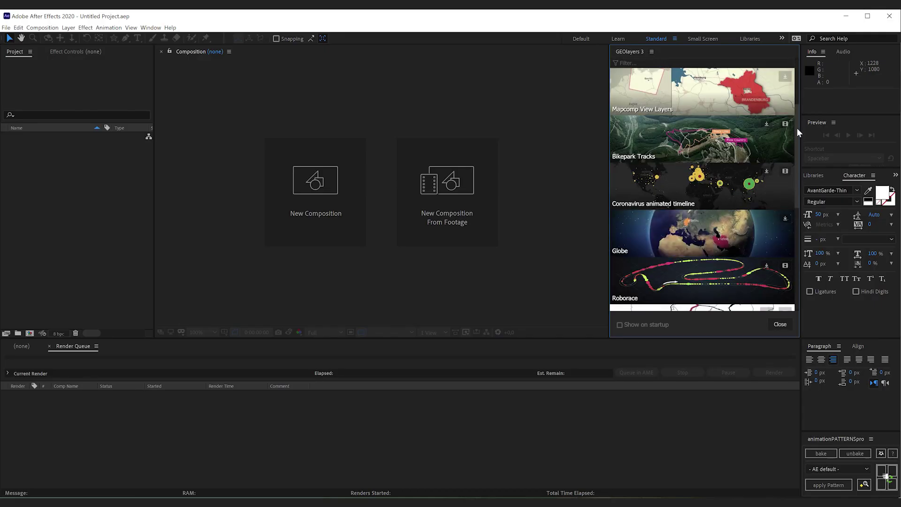
scroll(796, 128, "down", 1)
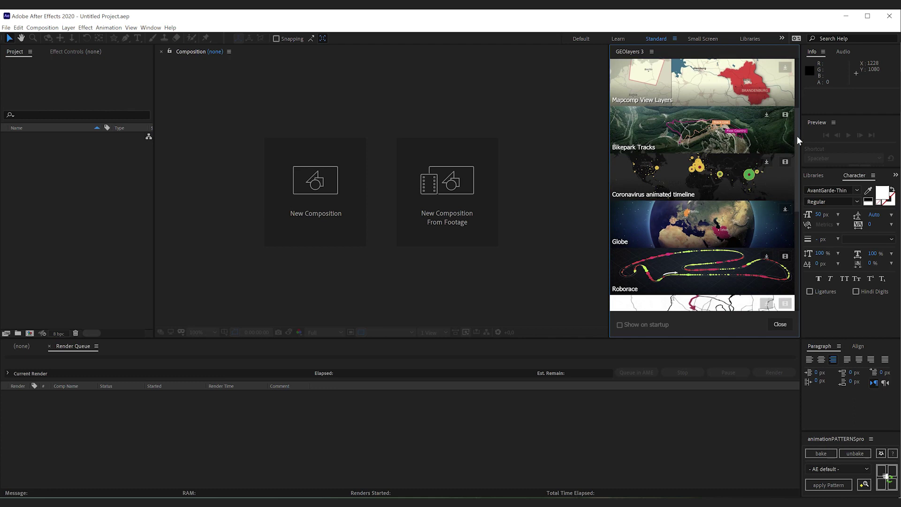
left_click(690, 207)
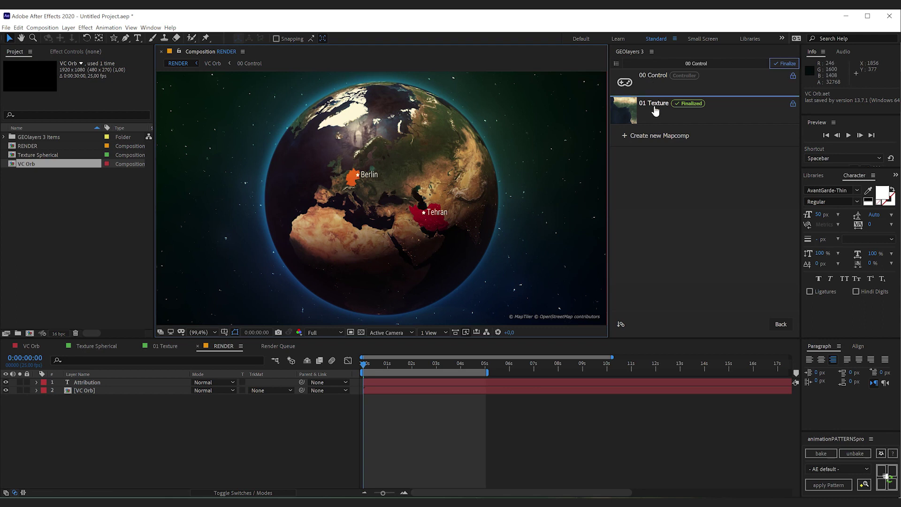
- Delete the Tehran and Berlin marker layers from the VC Orb globe composition
left_click(658, 76)
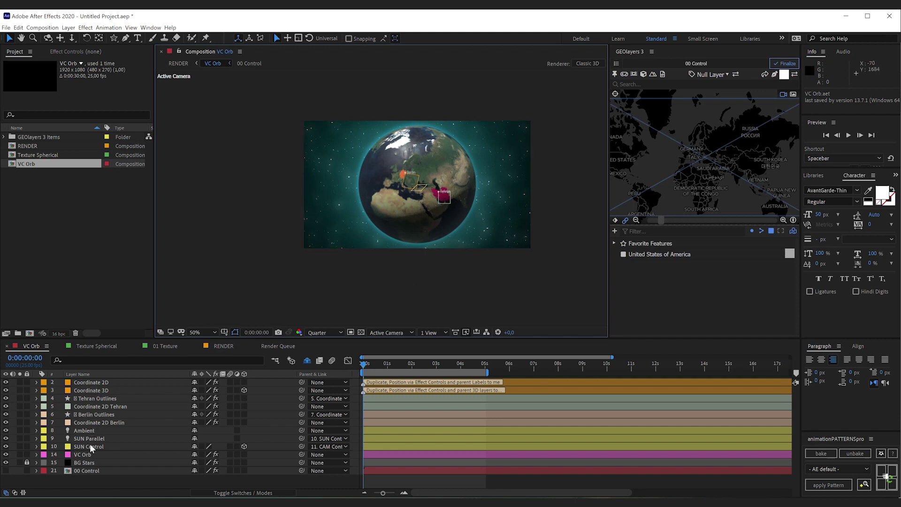
left_click(96, 390)
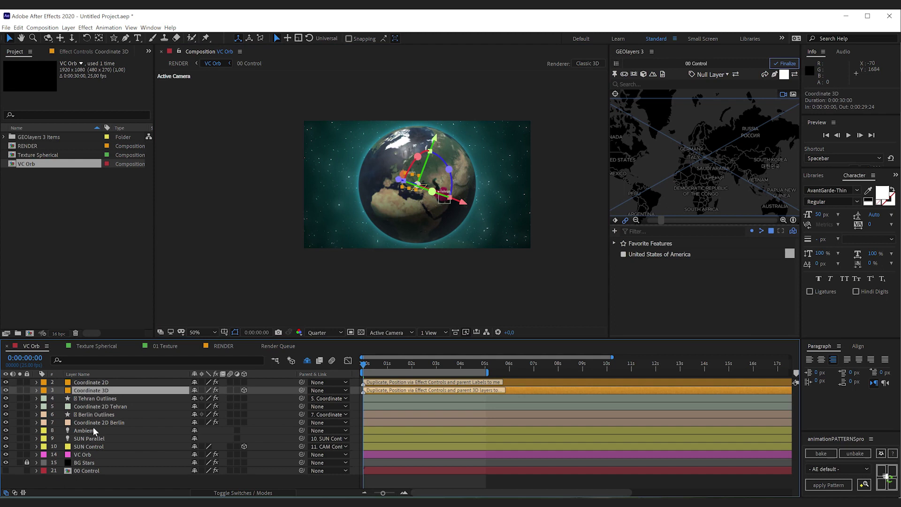
left_click(96, 399)
left_click(94, 424, "shift")
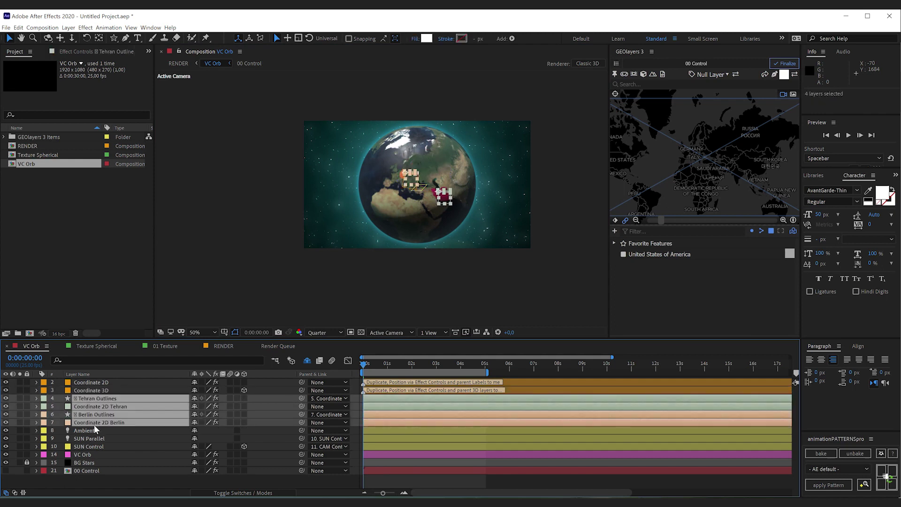
key("Delete")
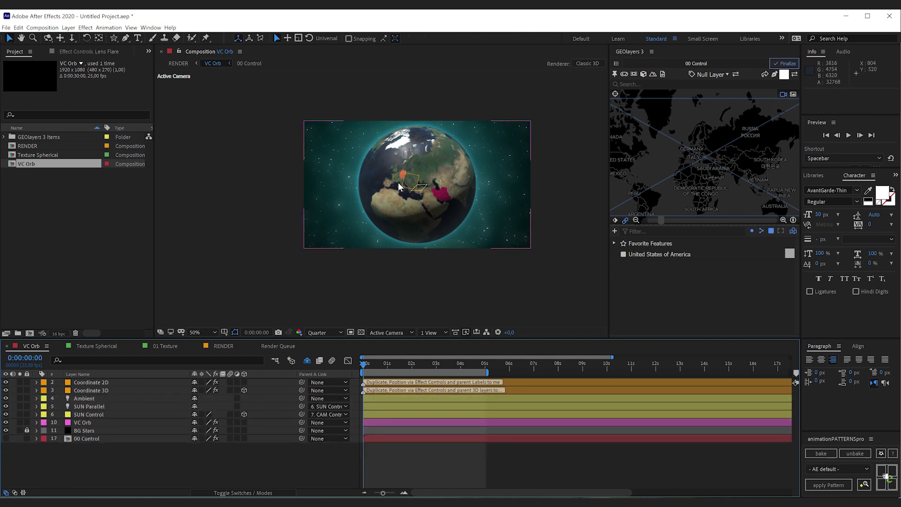
- Delete the Germany and Iran highlight layers in the 01 Texture composition
left_click(165, 346)
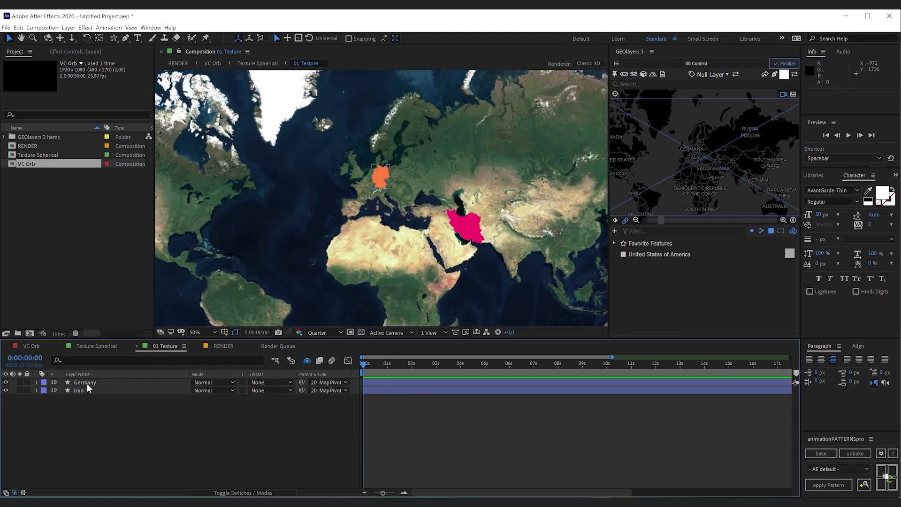
left_click(92, 382)
left_click(90, 390, "shift")
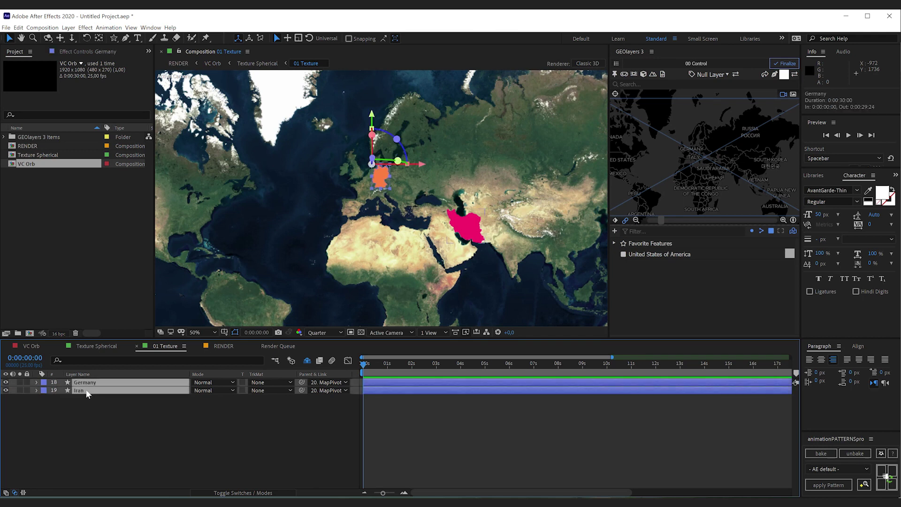
key("Delete")
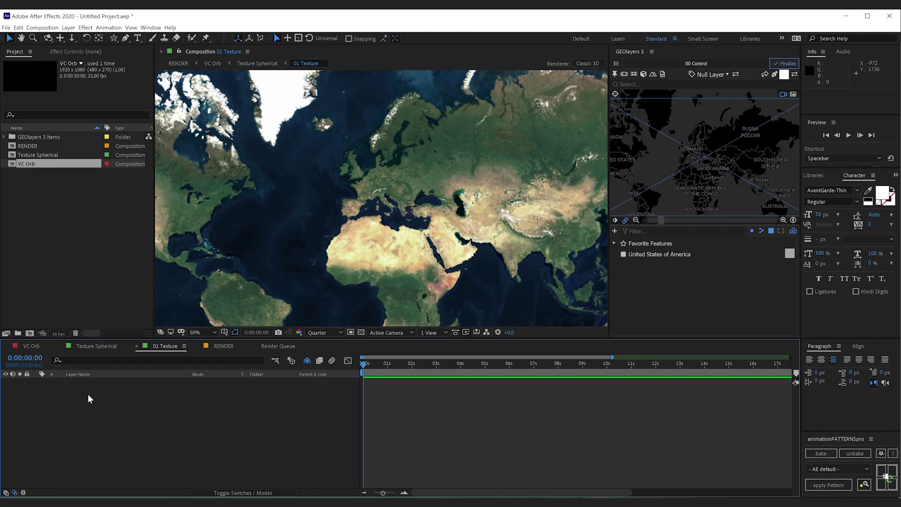
- Delete the 00 Control layer's old latitude, longitude and zoom keyframes
left_click(32, 346)
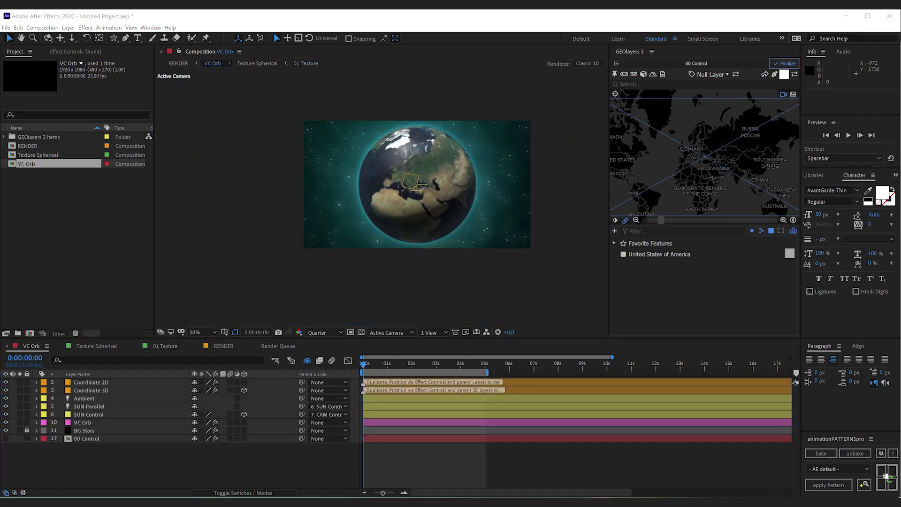
left_click(94, 439)
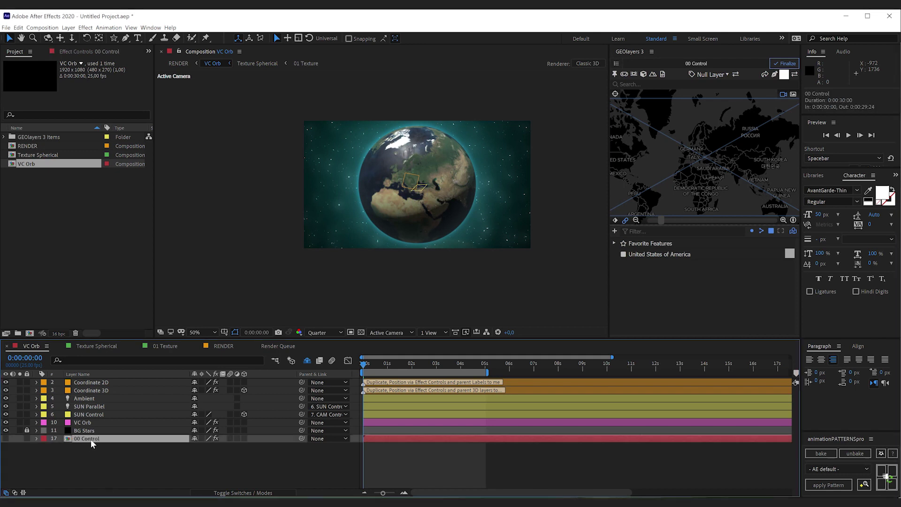
key("u")
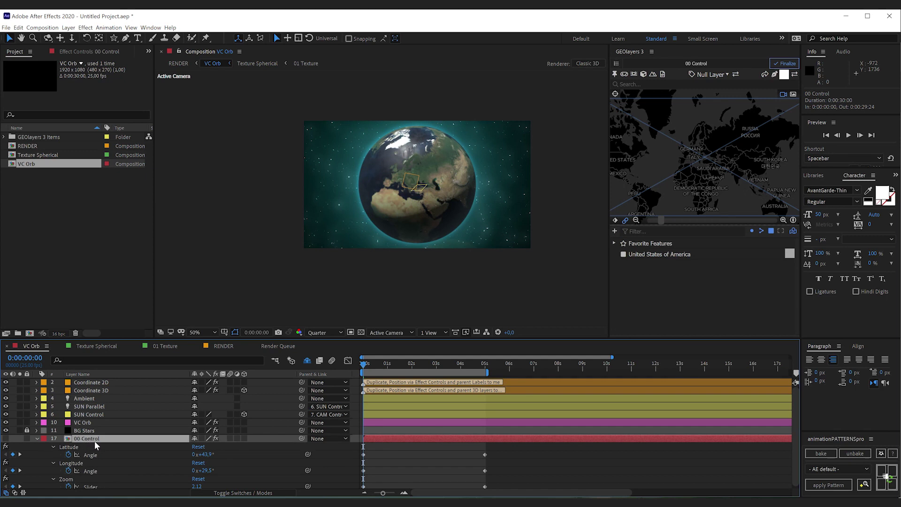
scroll(755, 447, "down", 1)
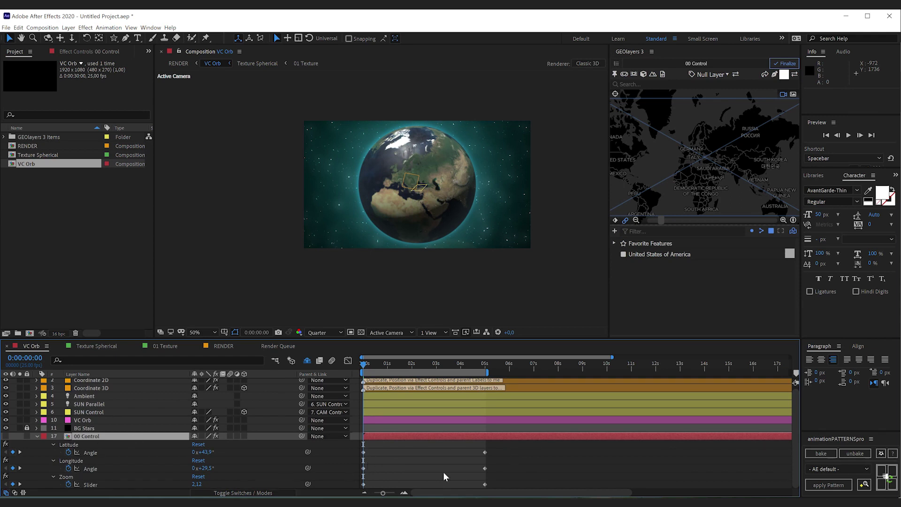
left_click_drag(514, 446, 342, 488)
key("Delete")
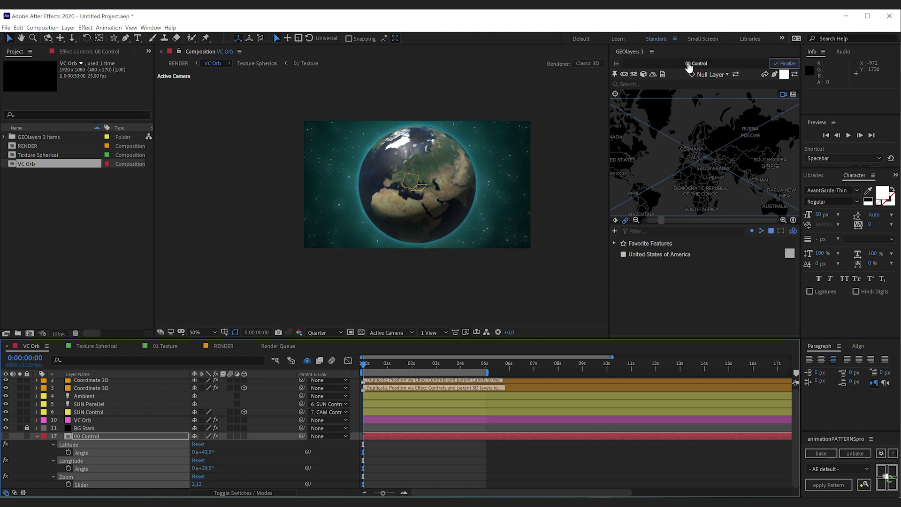
- Pan the globe to the Americas (Lat 24.3°, Lon −66.1°), keyframe it at 0 s, and select the Bearing and Pitch keys
left_click(680, 167)
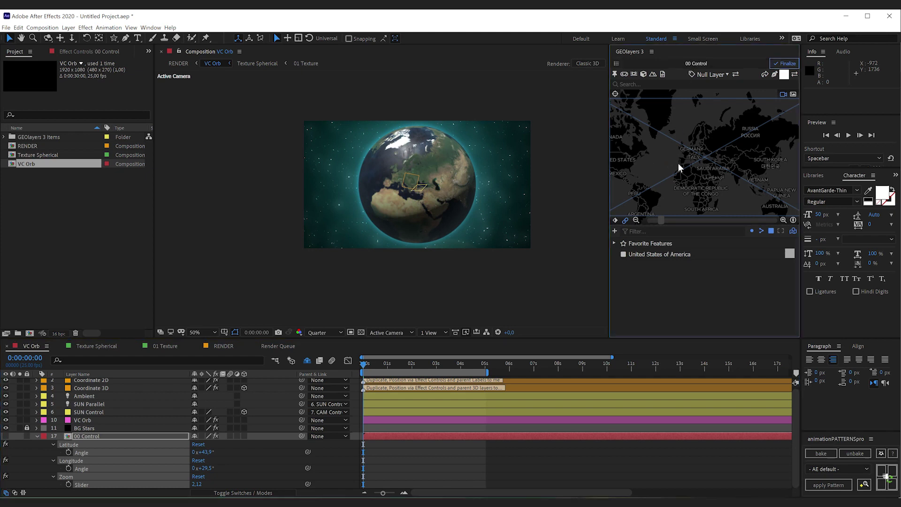
left_click_drag(680, 168, 710, 144)
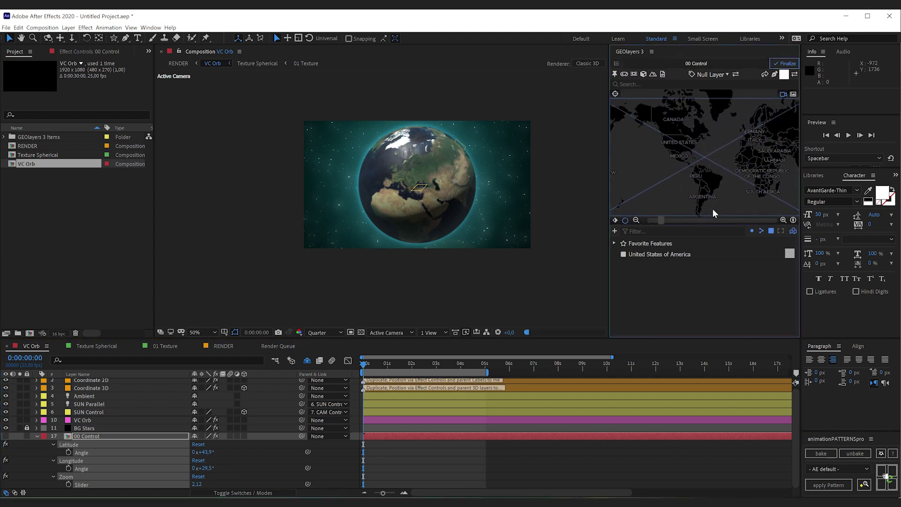
left_click(616, 222)
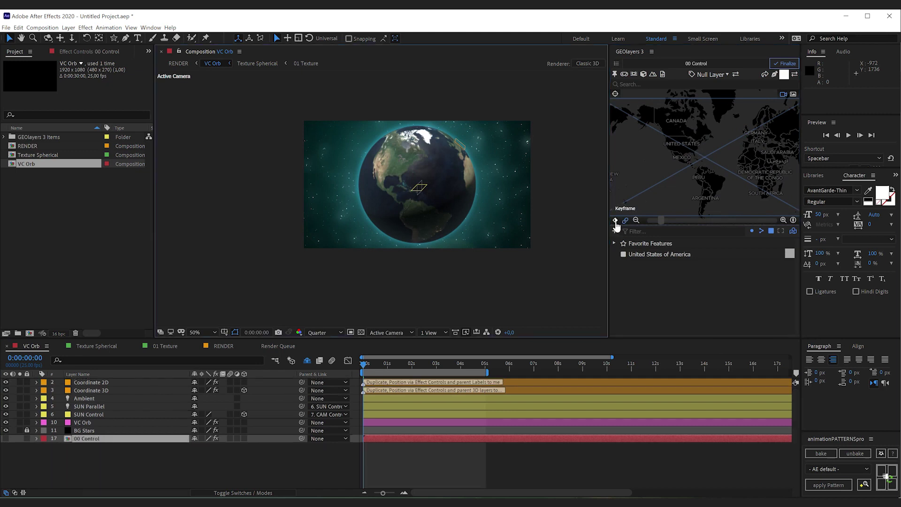
left_click_drag(794, 413, 794, 439)
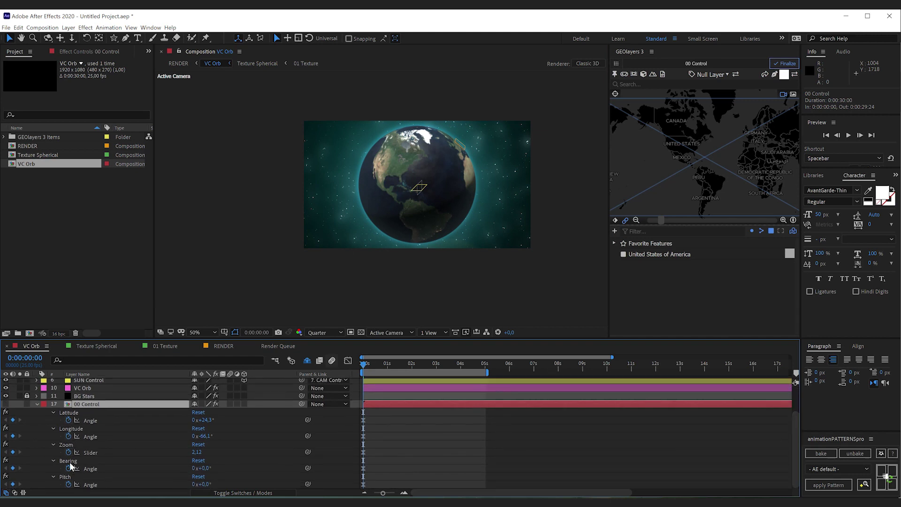
left_click_drag(371, 466, 357, 496)
- Remove the Bearing and Pitch keys, then at 5 s zoom onto the USA: Lat 38.2°, Lon −94.2°, Zoom 3.50
key("Delete")
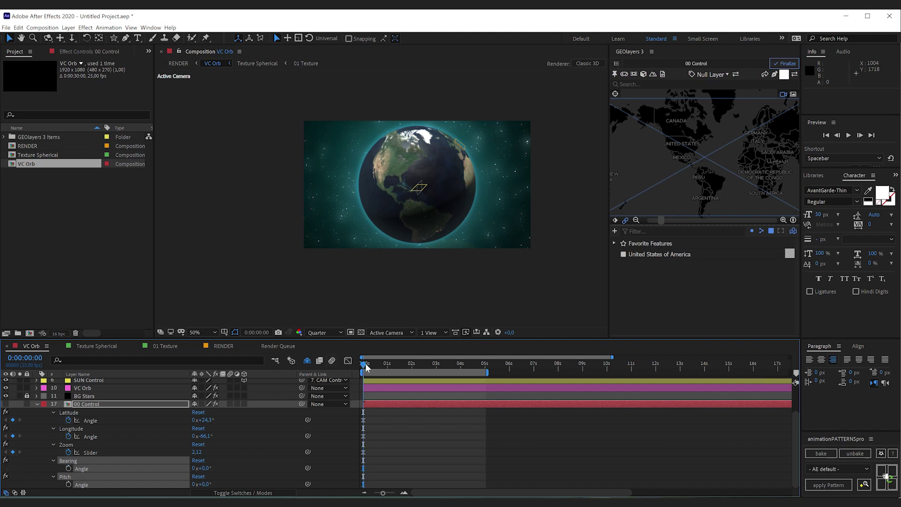
left_click_drag(366, 367, 485, 371)
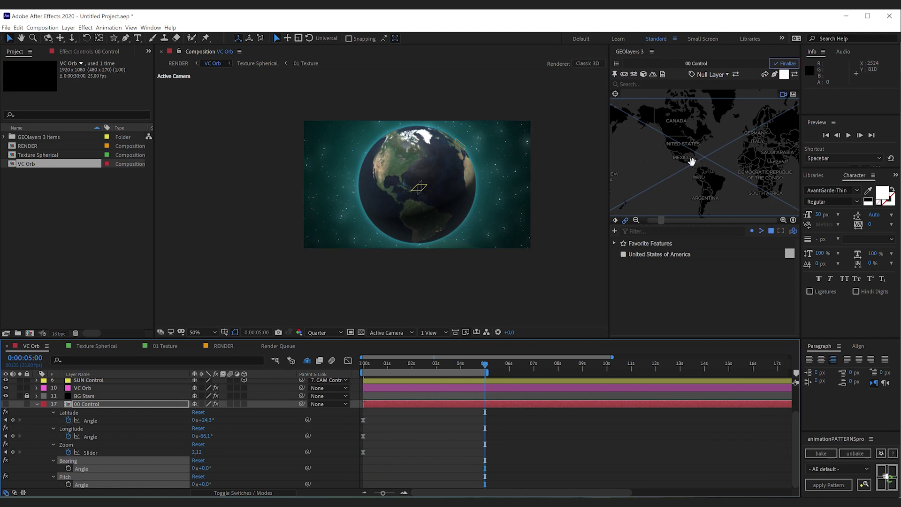
left_click(702, 169)
left_click_drag(703, 169, 713, 174)
left_click(783, 220)
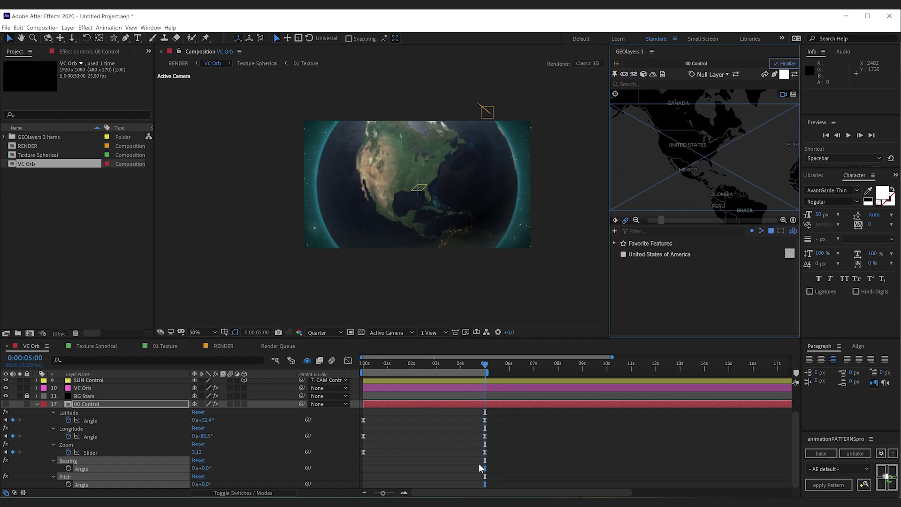
left_click_drag(685, 176, 699, 184)
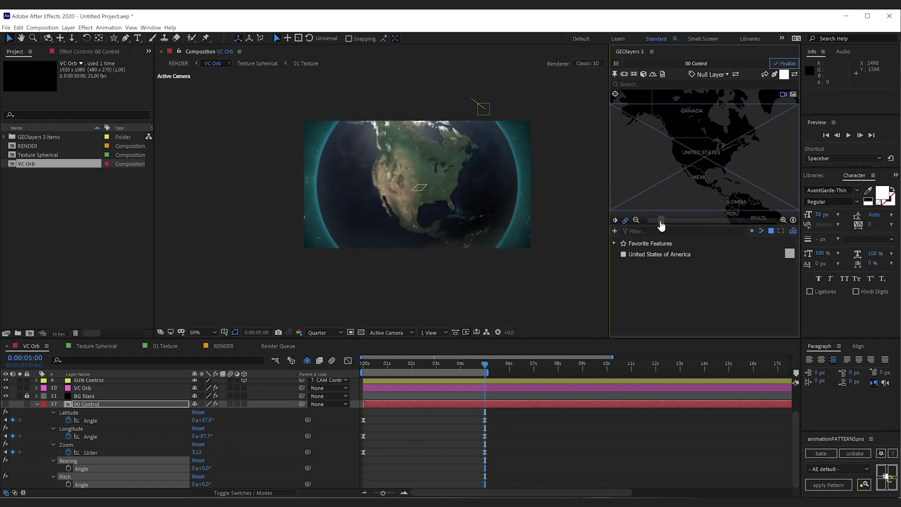
left_click_drag(677, 226, 713, 225)
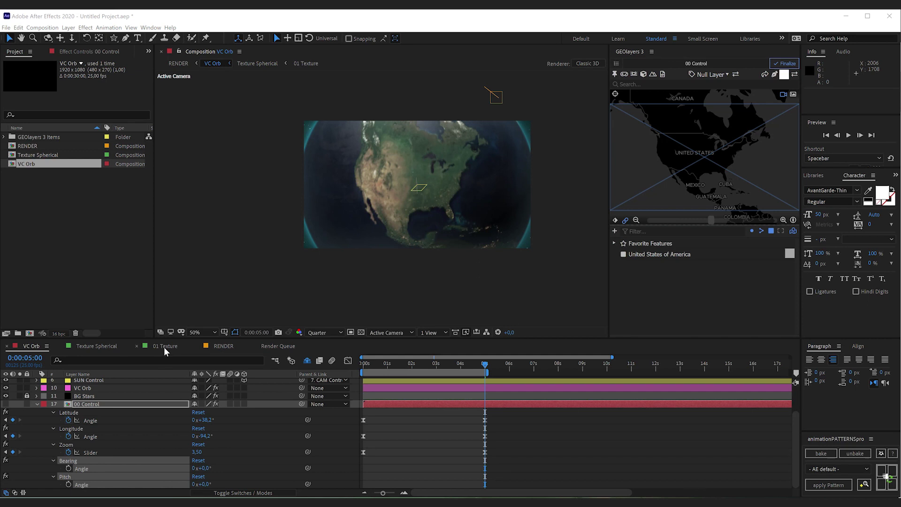
- View the whole 01 Texture map, then return to the VC Orb globe
left_click(165, 350)
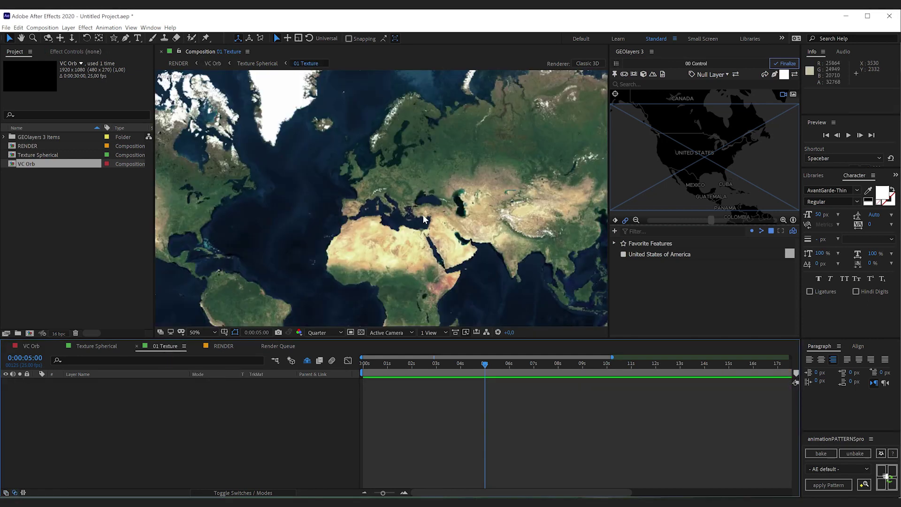
key("comma")
key("comma")
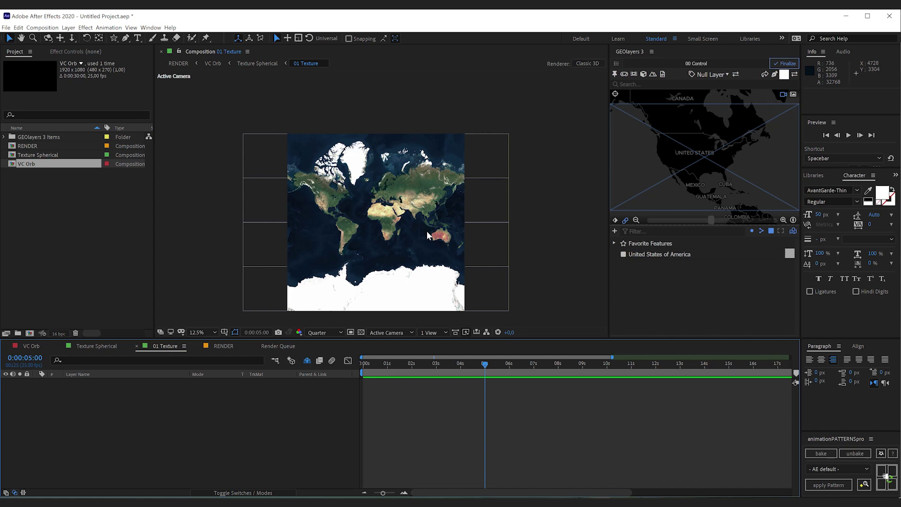
left_click(31, 346)
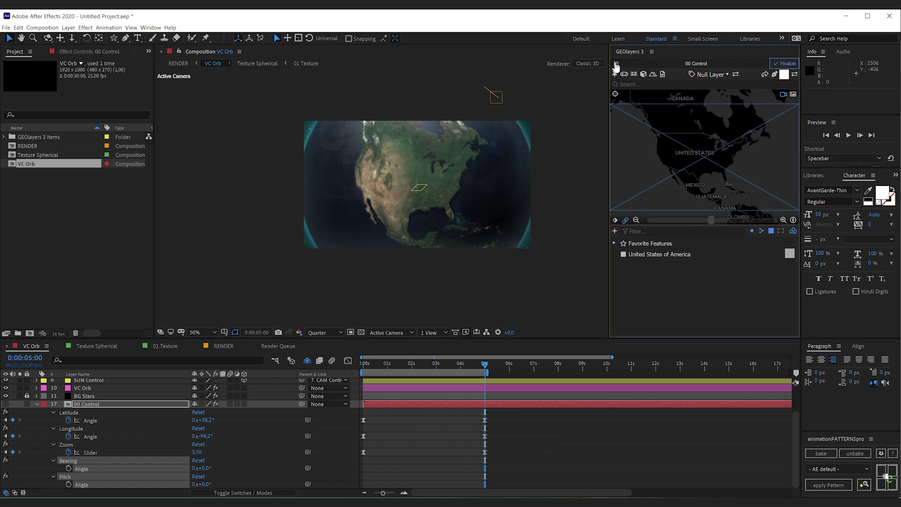
- Open the 01 Texture mapcomp and draw the United States country shape in orange
left_click(617, 63)
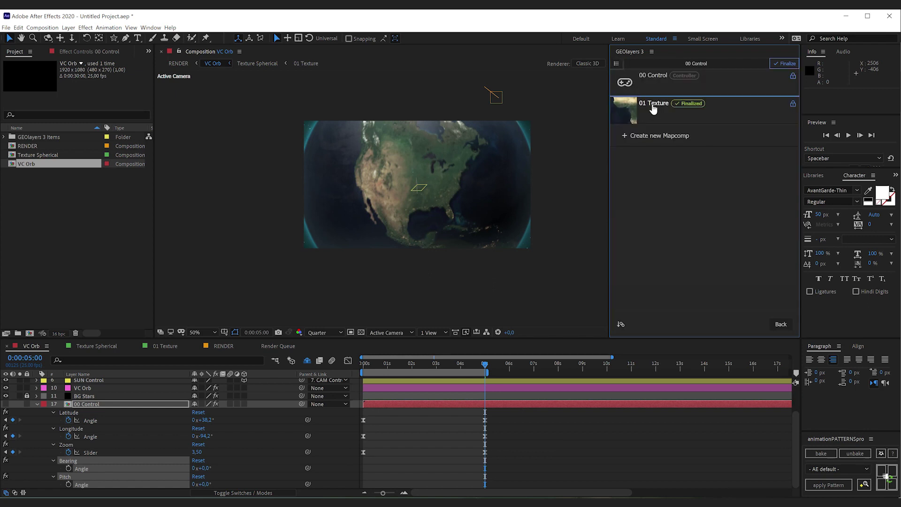
double_click(652, 104)
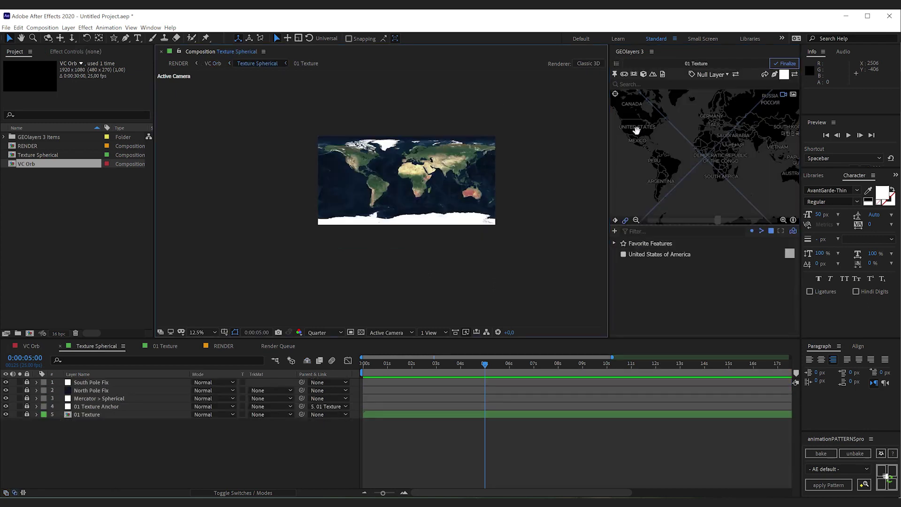
left_click(638, 130)
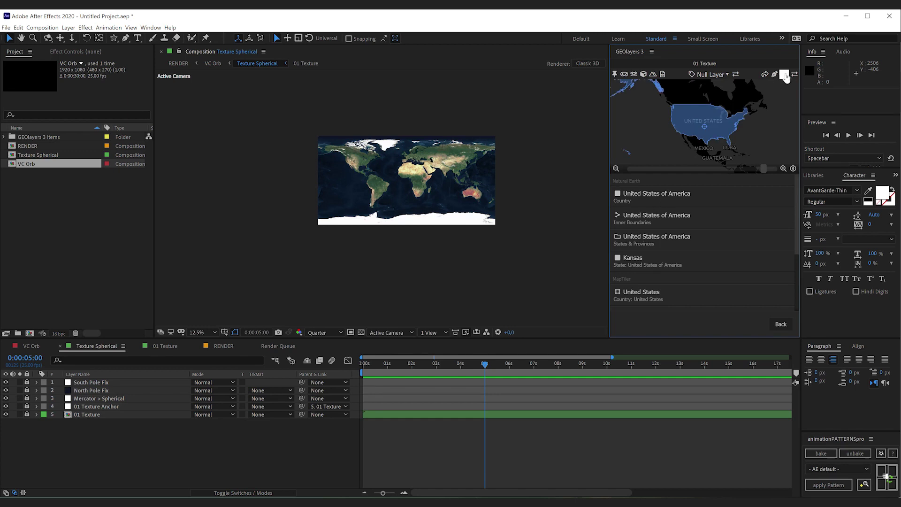
left_click(784, 74)
left_click(712, 100)
left_click(718, 194)
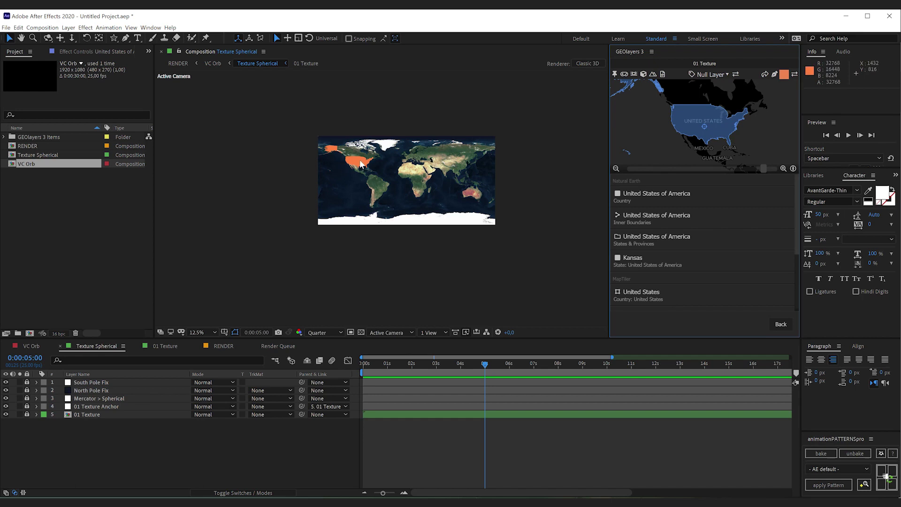
- Draw the USA's inner state boundaries in the white 2px style
scroll(347, 167, "up", 1)
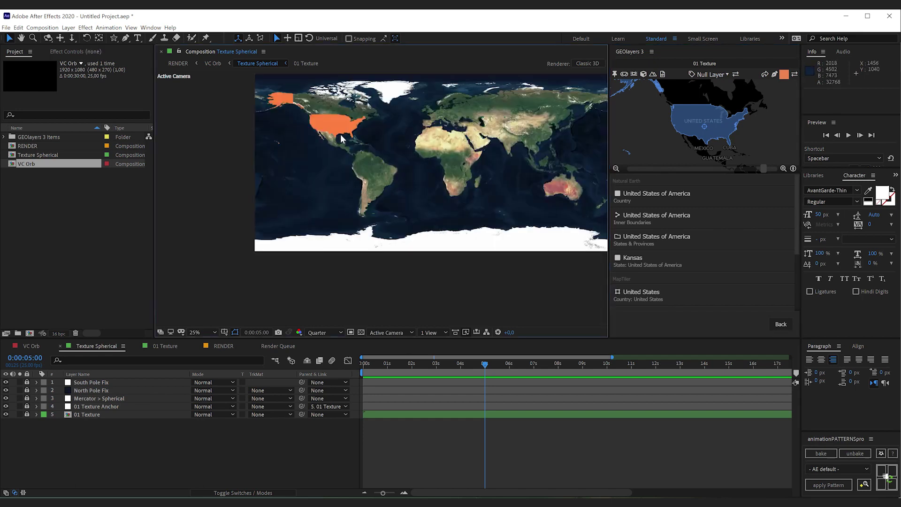
left_click(781, 75)
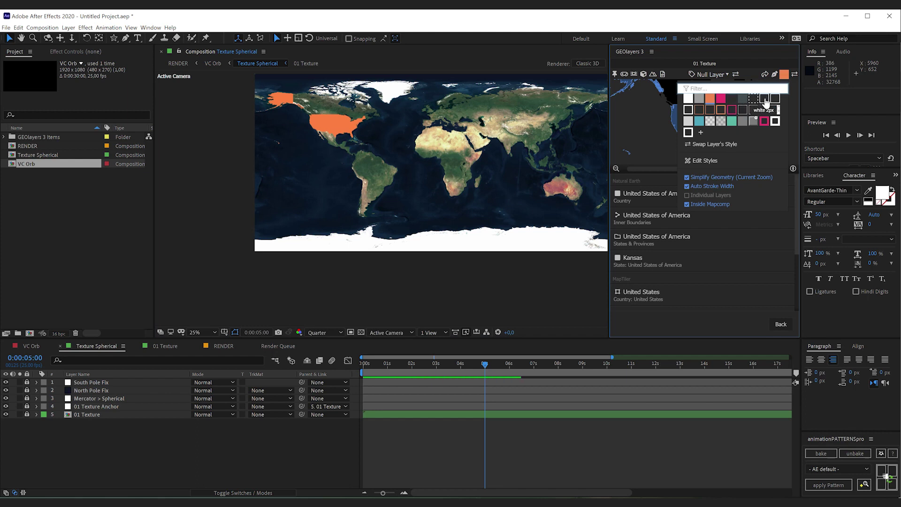
left_click(764, 99)
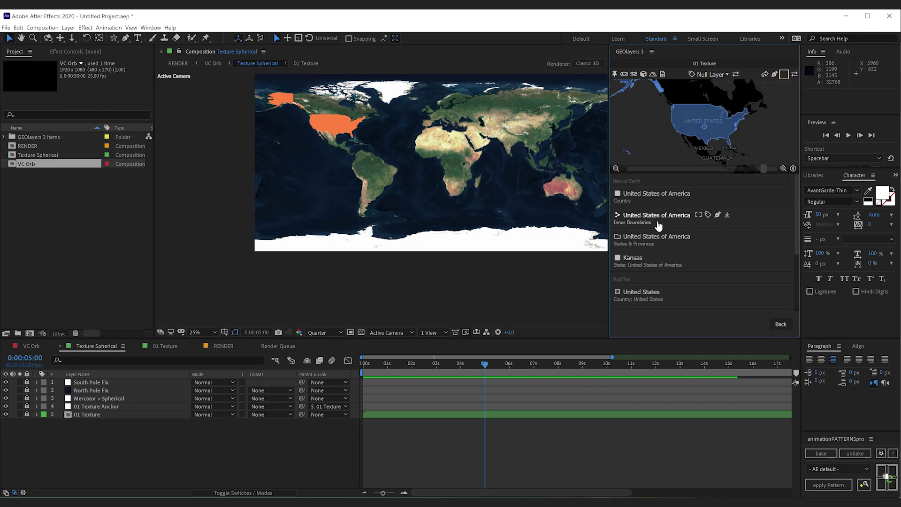
mouse_move(655, 221)
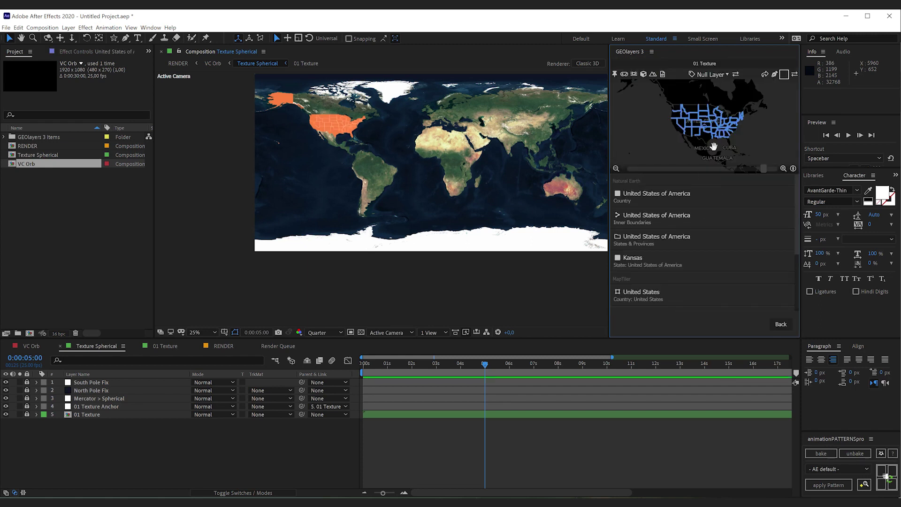
left_click(783, 167)
scroll(709, 148, "up", 1)
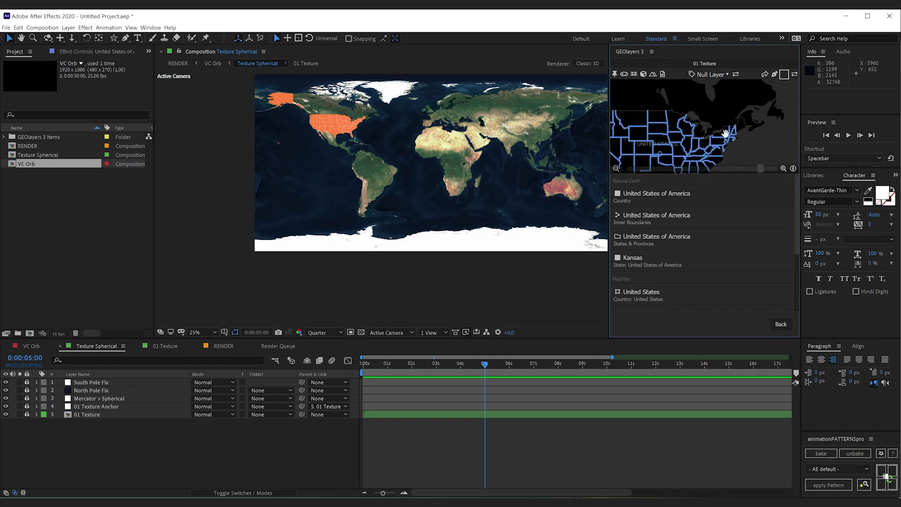
scroll(724, 151, "up", 1)
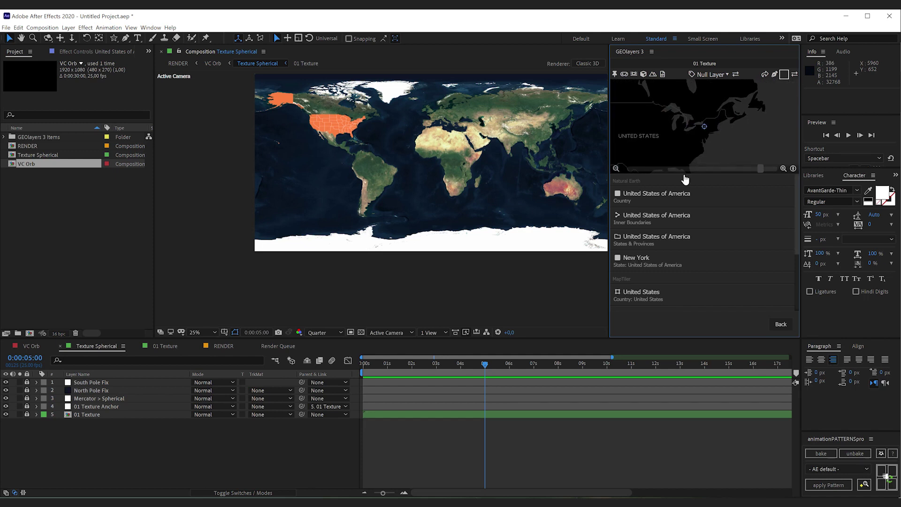
- Draw the New York state shape in white
mouse_move(647, 266)
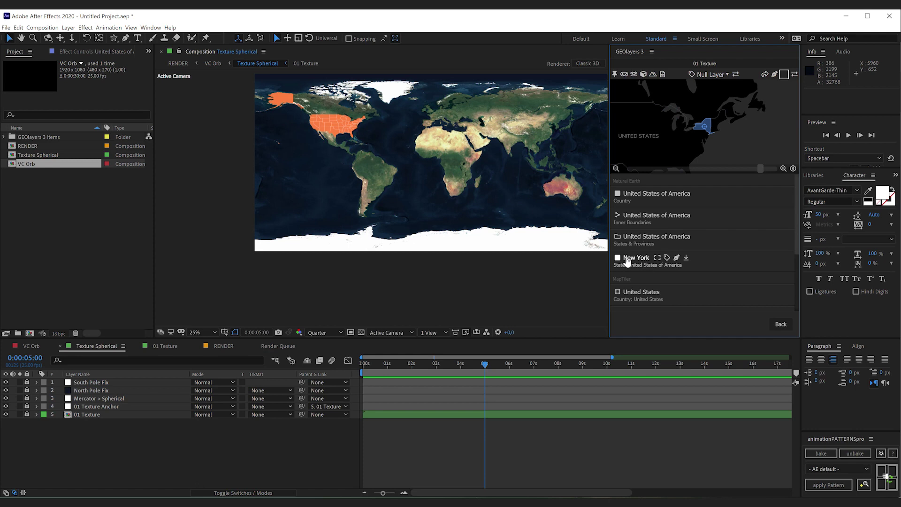
left_click(784, 76)
left_click(688, 98)
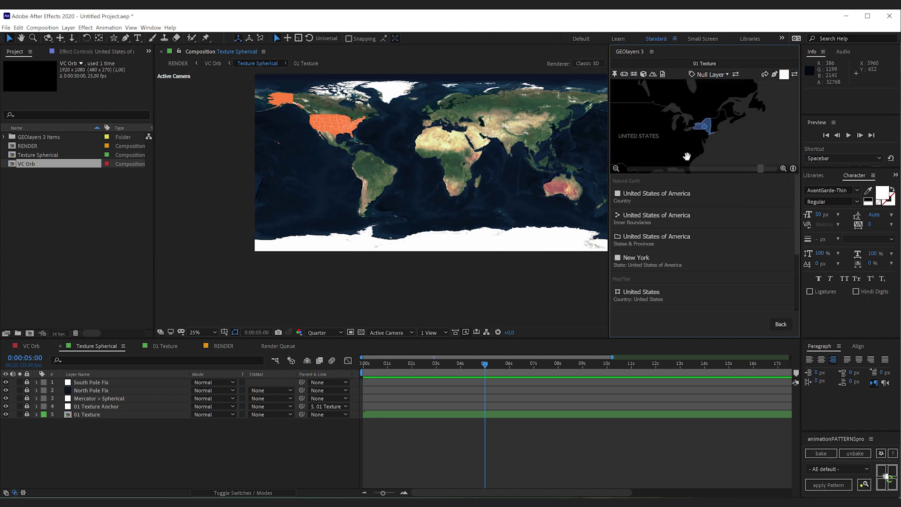
left_click(676, 259)
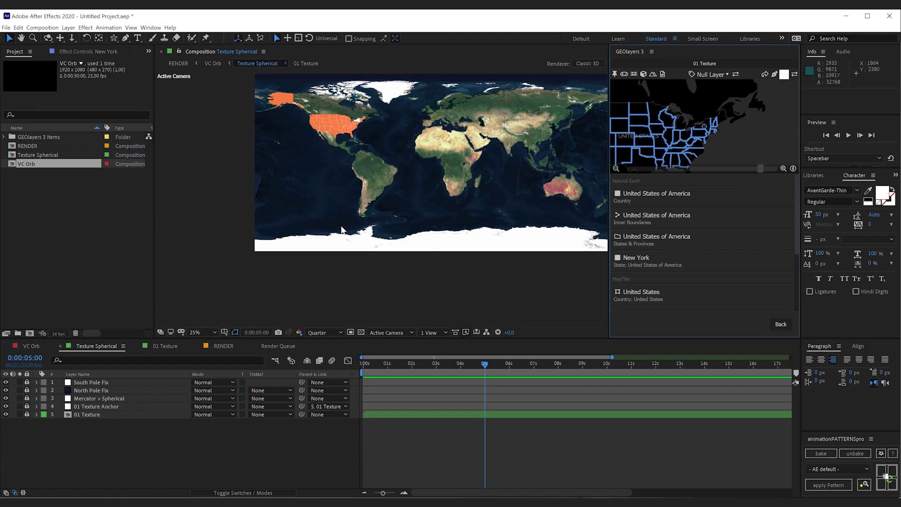
- Set the United States of America 1 boundary layer to 50% opacity, then return to VC Orb
left_click(31, 346)
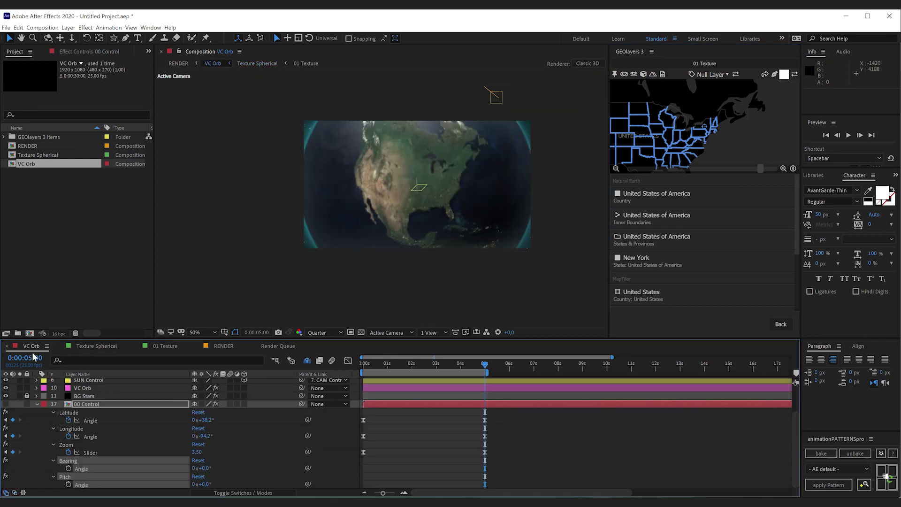
left_click(357, 212)
left_click(166, 349)
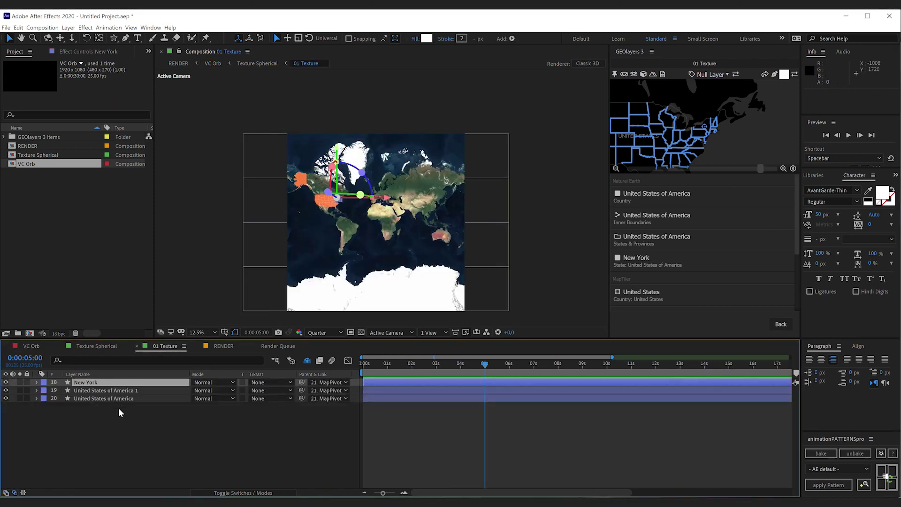
left_click(125, 391)
key("t")
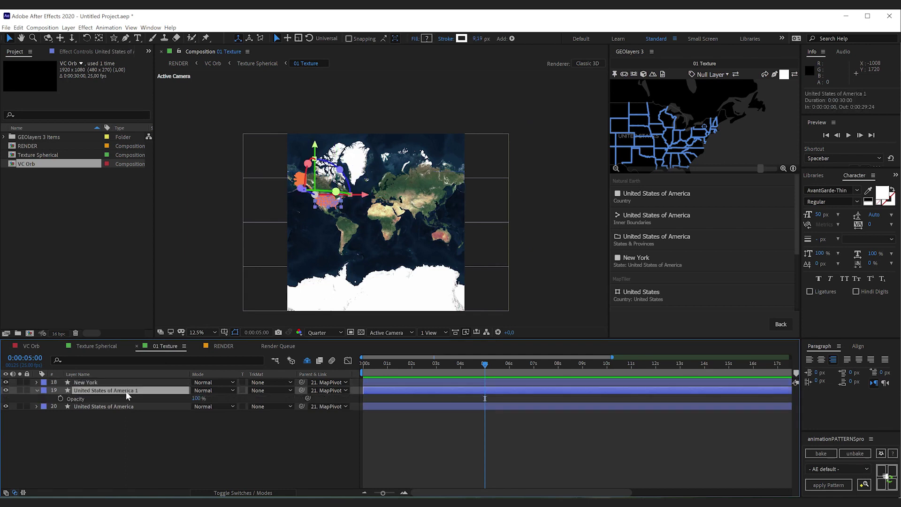
left_click(195, 399)
key("Return")
left_click(139, 438)
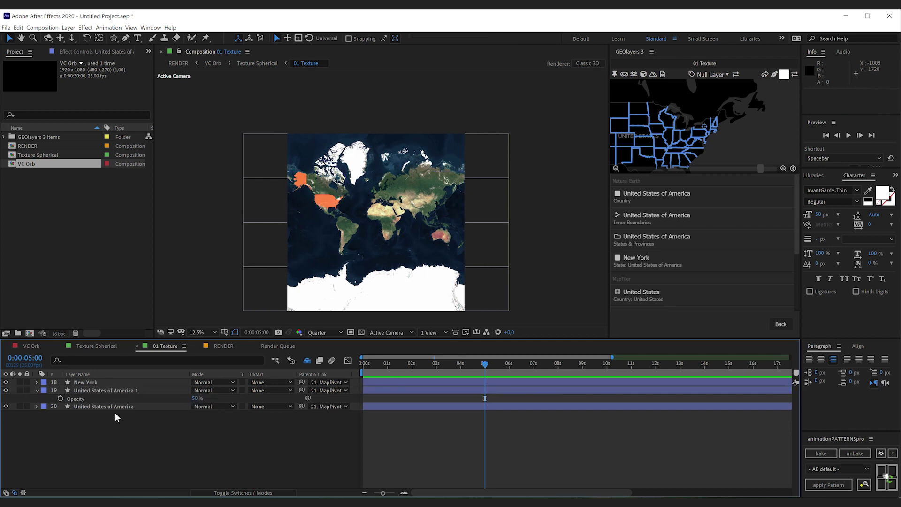
left_click(35, 348)
- Collapse 00 Control, go back to the GEOlayers feature list, and select the Coordinate 2D layer
key("u")
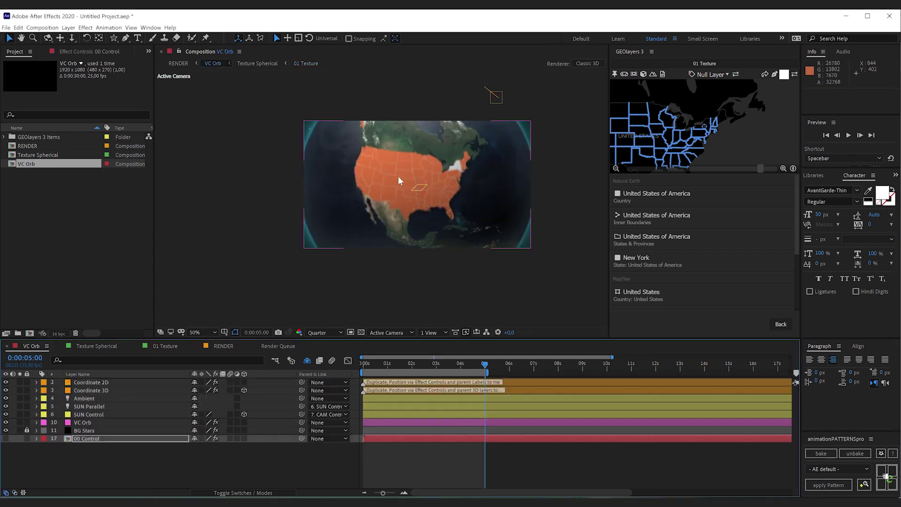
left_click(780, 324)
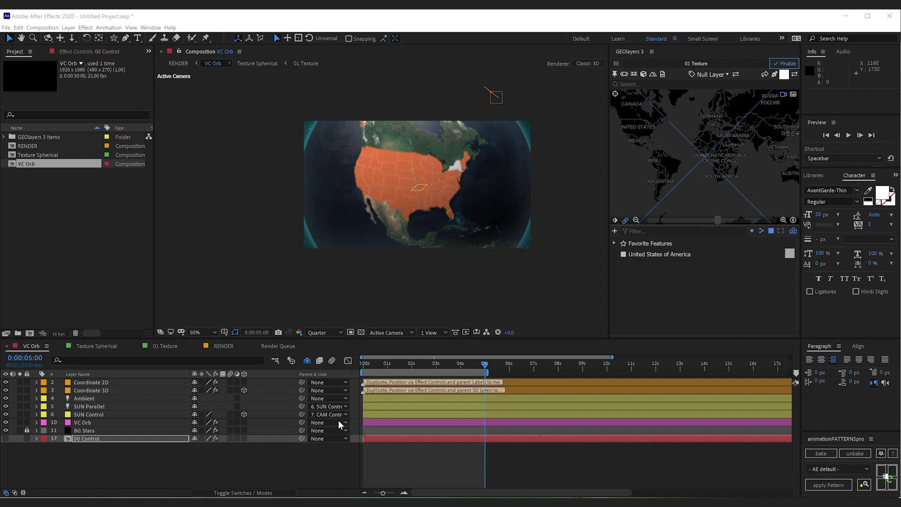
left_click(106, 383)
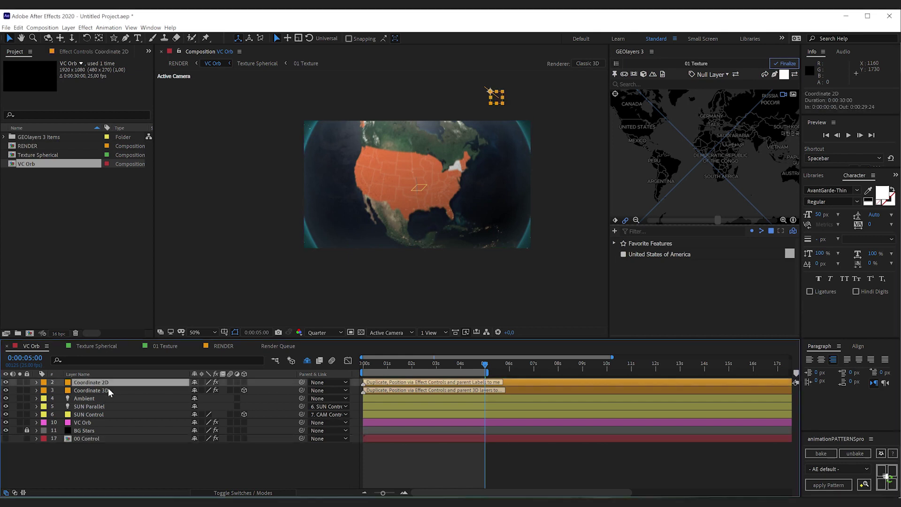
- Duplicate Coordinate 2D and read the USA feature's coordinates in Feature Properties
key("ctrl+d")
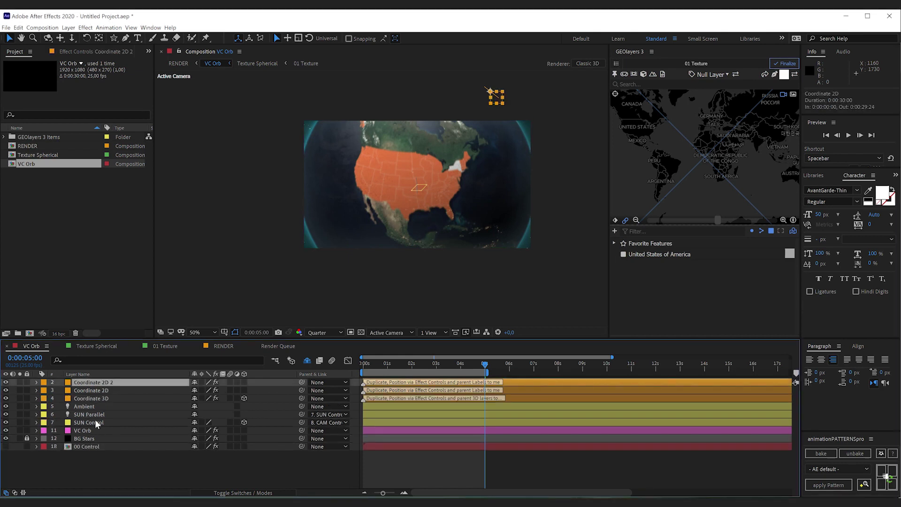
left_click(84, 52)
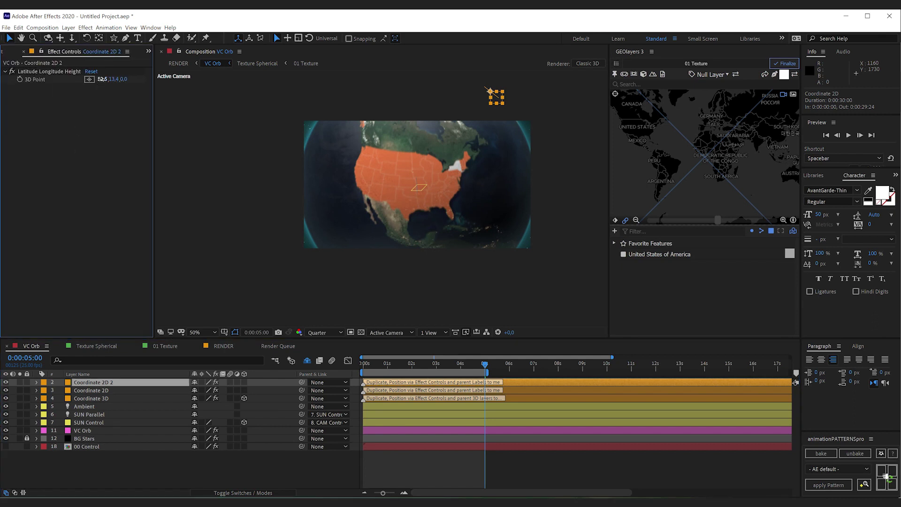
left_click_drag(100, 79, 67, 82)
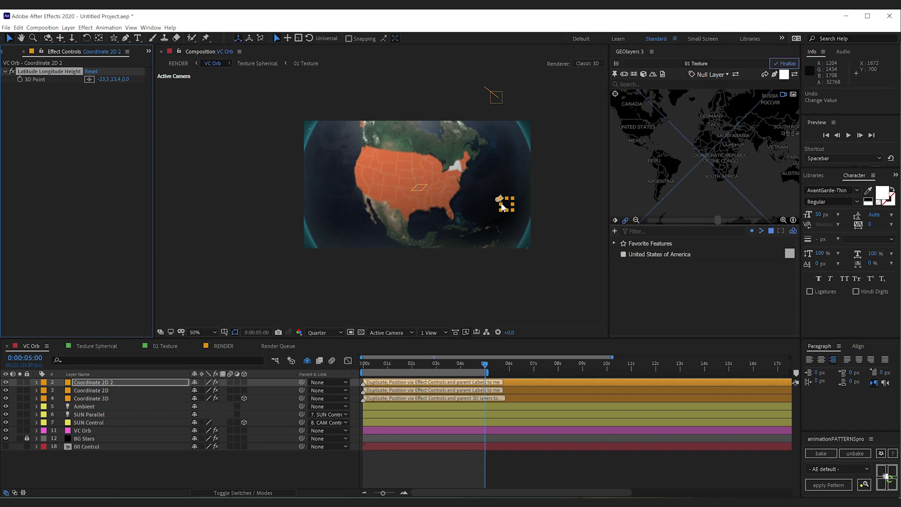
left_click(642, 293)
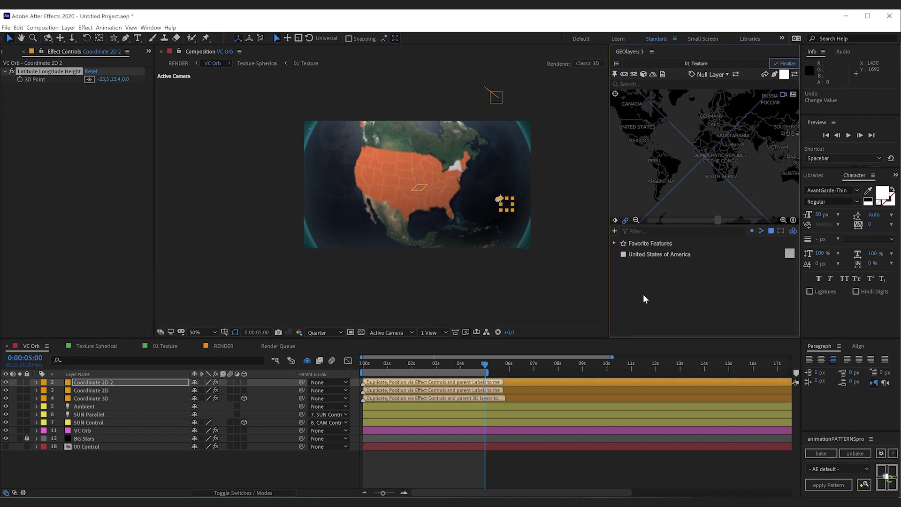
left_click(649, 260)
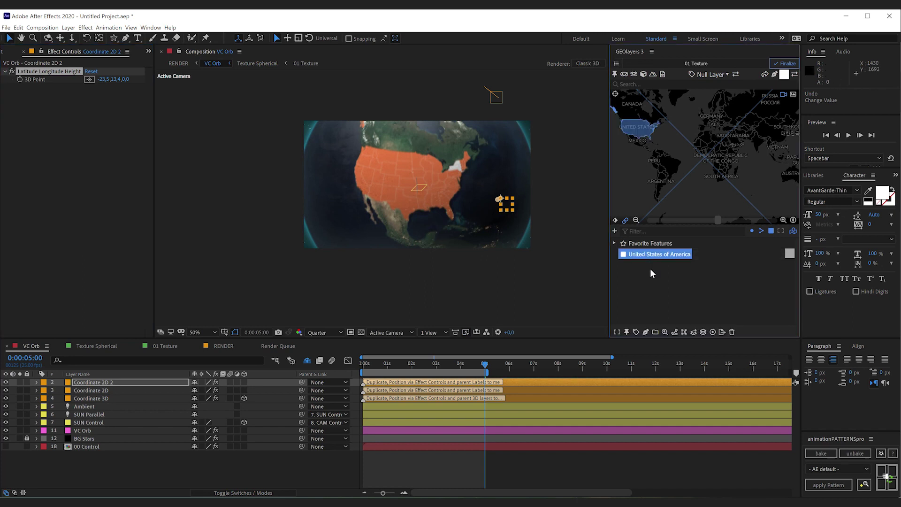
left_click(666, 334)
left_click_drag(796, 221, 793, 310)
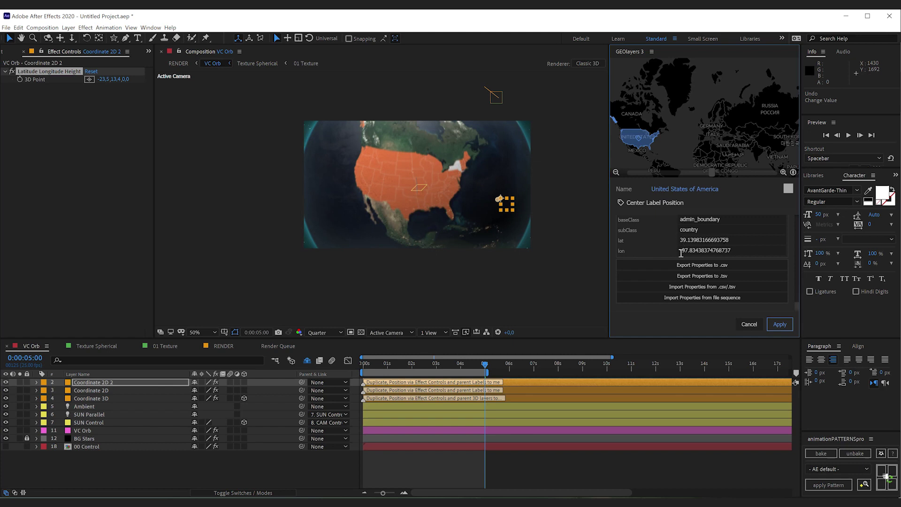
- Set Coordinate 2D 2's 3D Point to latitude 39, longitude -97
left_click(106, 80)
type("39")
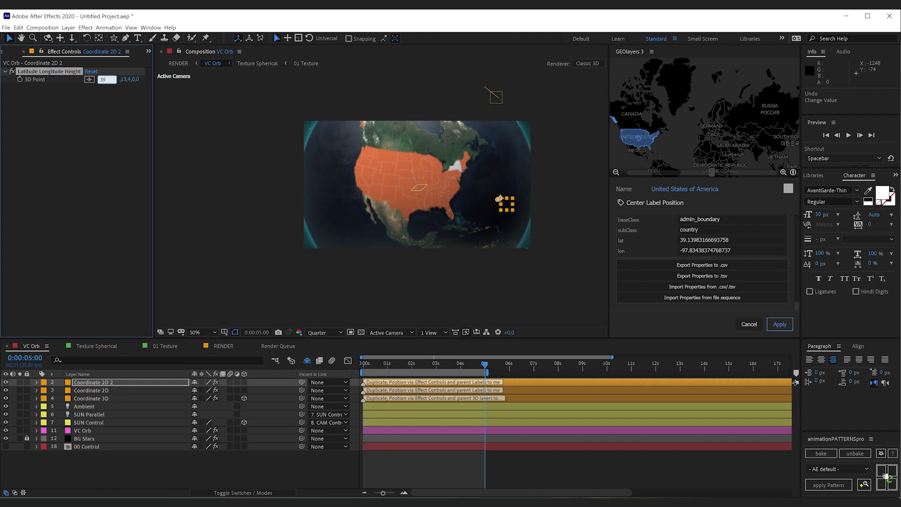
key("Tab")
type("-")
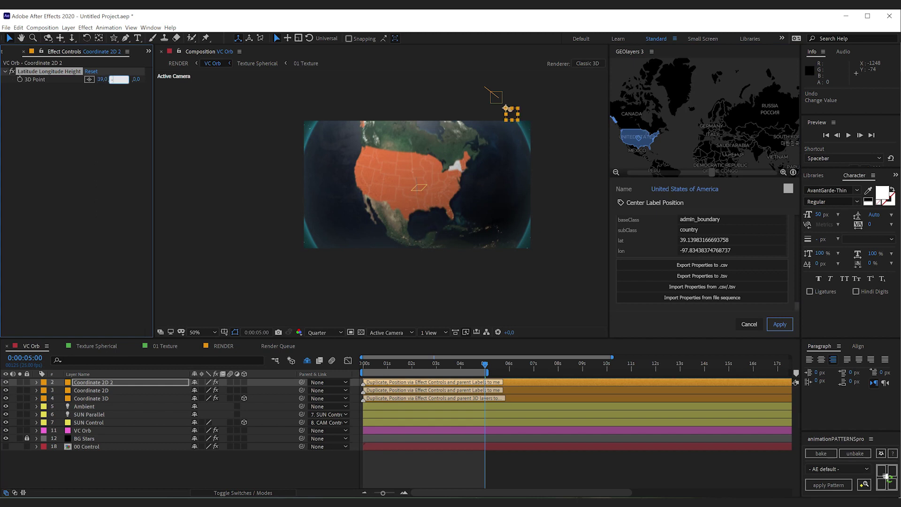
type("97")
key("Return")
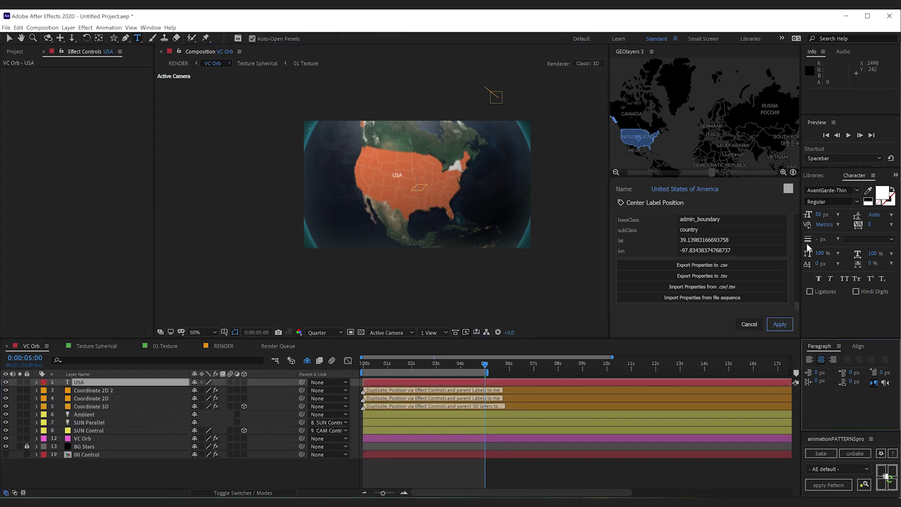
- Parent the USA text layer to Coordinate 2D 2 and set its Position to 0,0
left_click(827, 190)
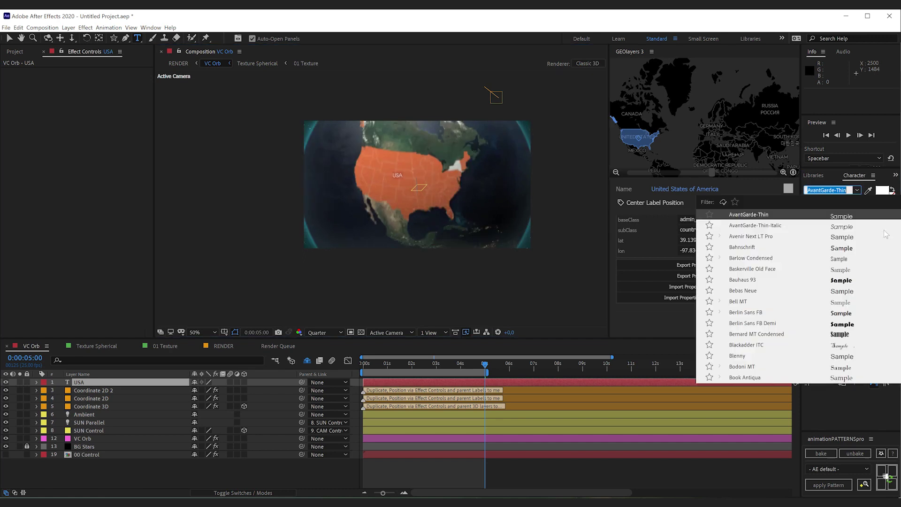
left_click(854, 298)
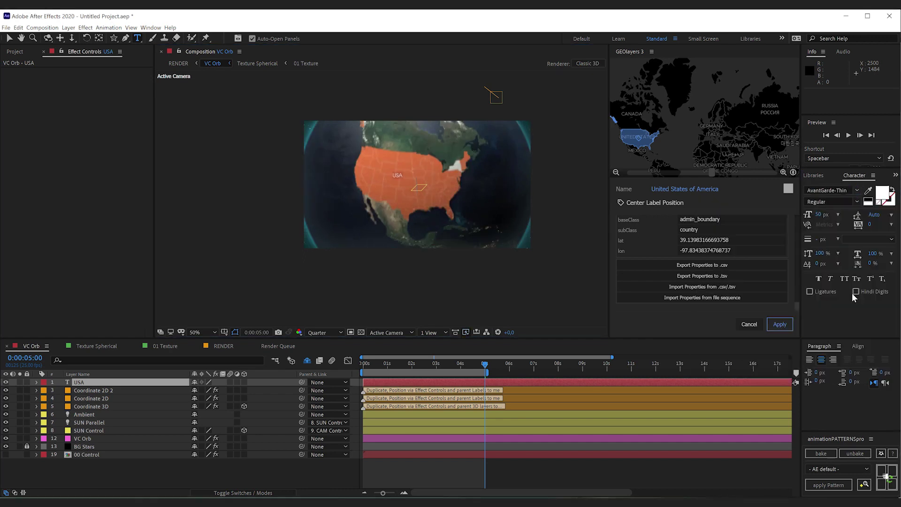
left_click(78, 382)
left_click_drag(302, 382, 123, 391)
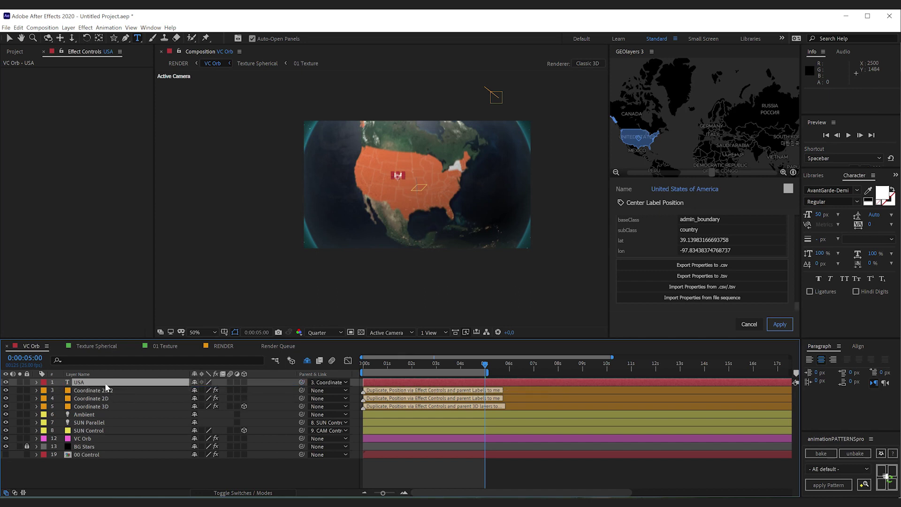
key("p")
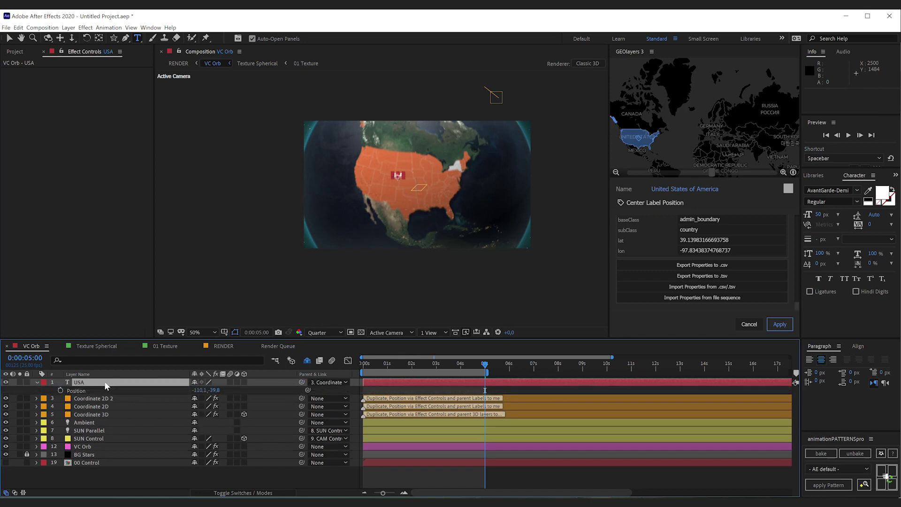
left_click(199, 389)
type("0")
key("Tab")
type("0")
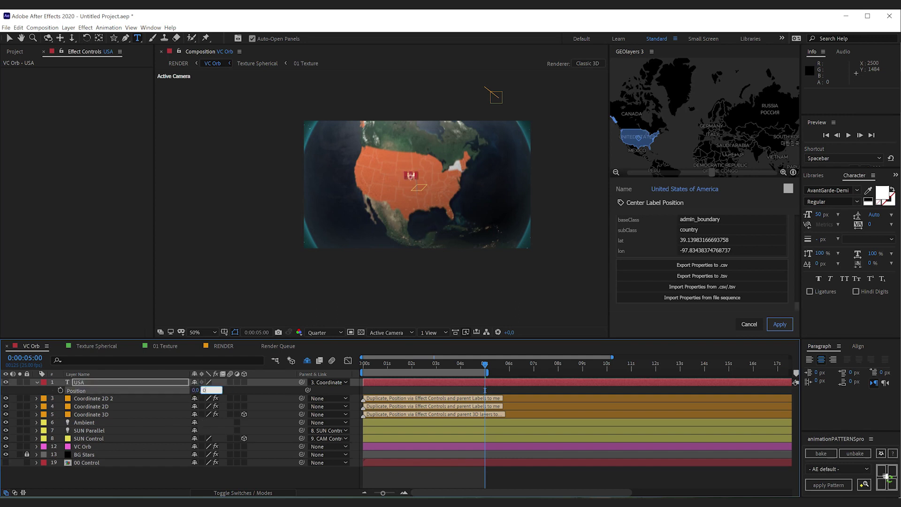
left_click(173, 480)
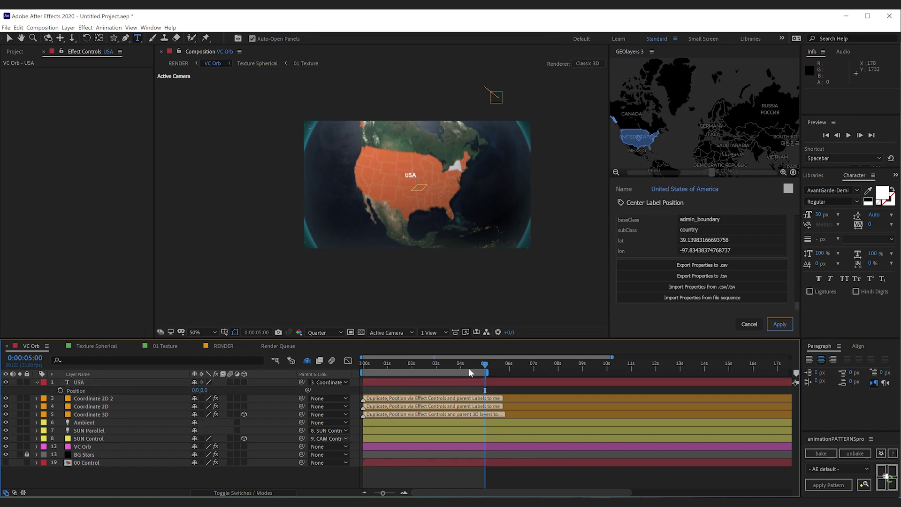
- Scrub back to earlier frames to preview the globe zoom with the label
left_click_drag(483, 365, 465, 365)
left_click(427, 366)
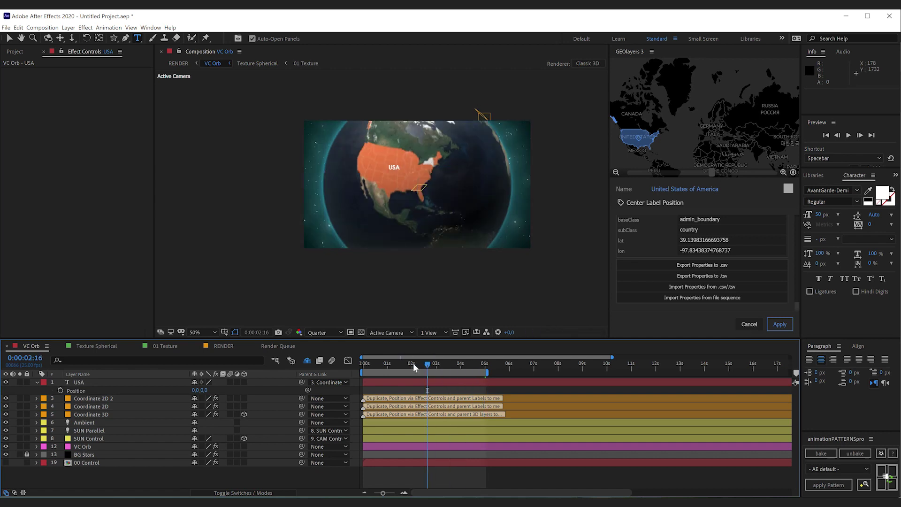
left_click(395, 366)
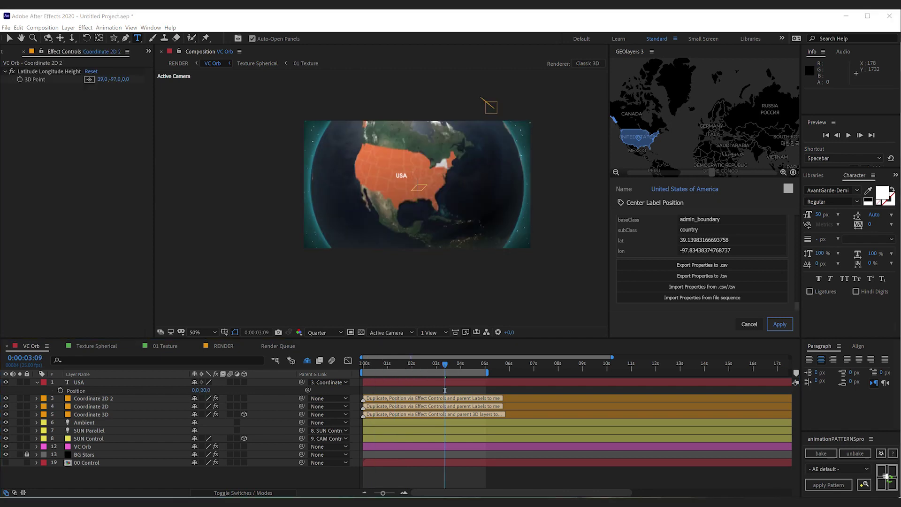
- Duplicate Coordinate 2D 2 as Coordinate 2D 3 at the top and move it to 42.9, -75.8
left_click(108, 398)
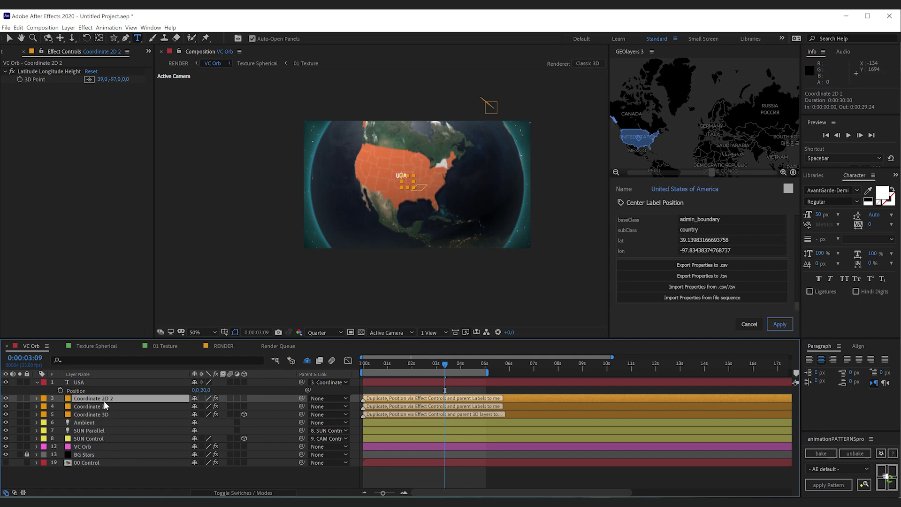
key("ctrl+d")
left_click_drag(100, 403, 106, 380)
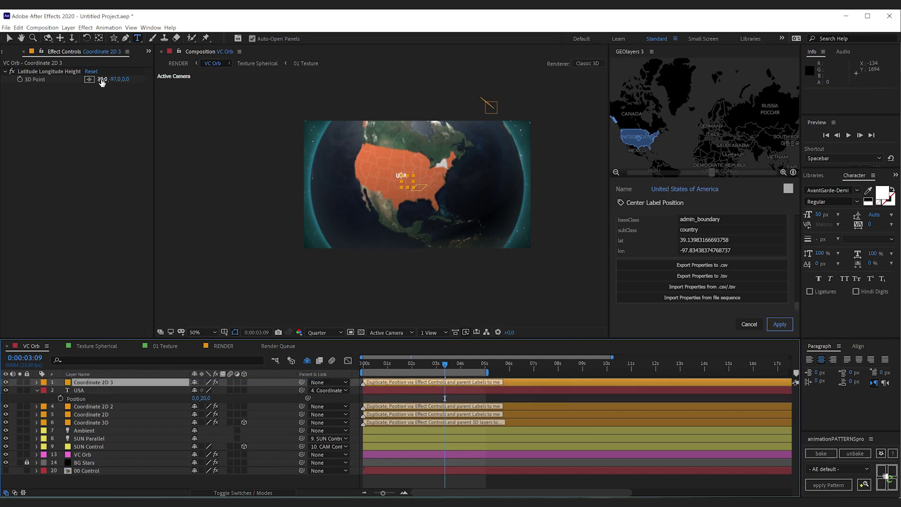
left_click_drag(100, 79, 215, 78)
- Add a 'New York' text layer in AvantGarde-Thin and preview the globe at Full resolution
left_click(417, 148)
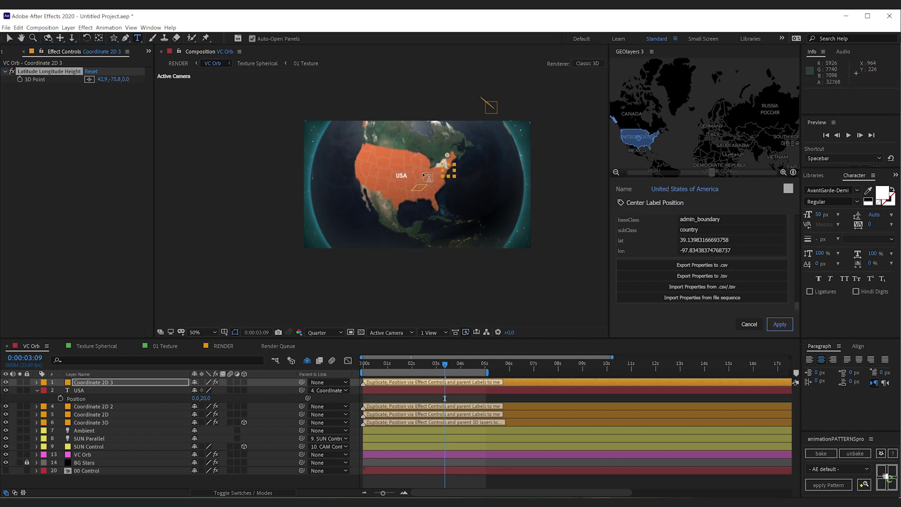
type("New York")
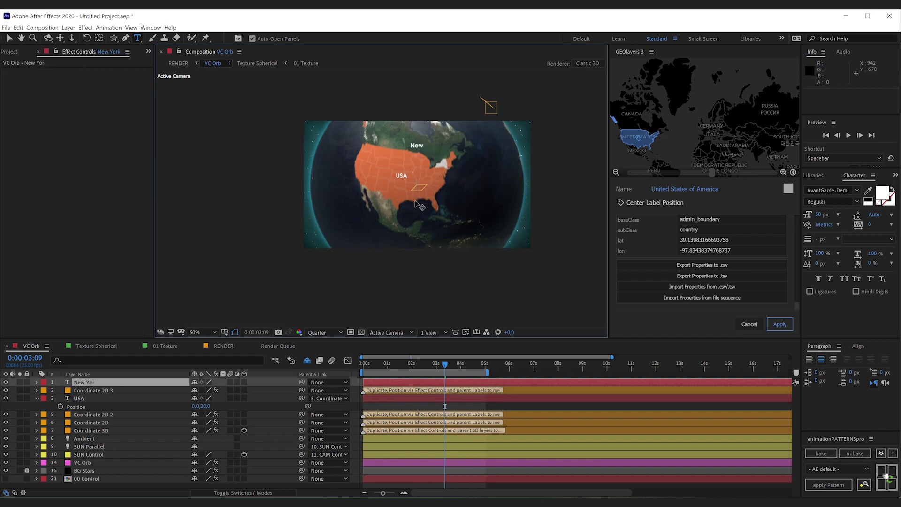
left_click(850, 190)
left_click(836, 237)
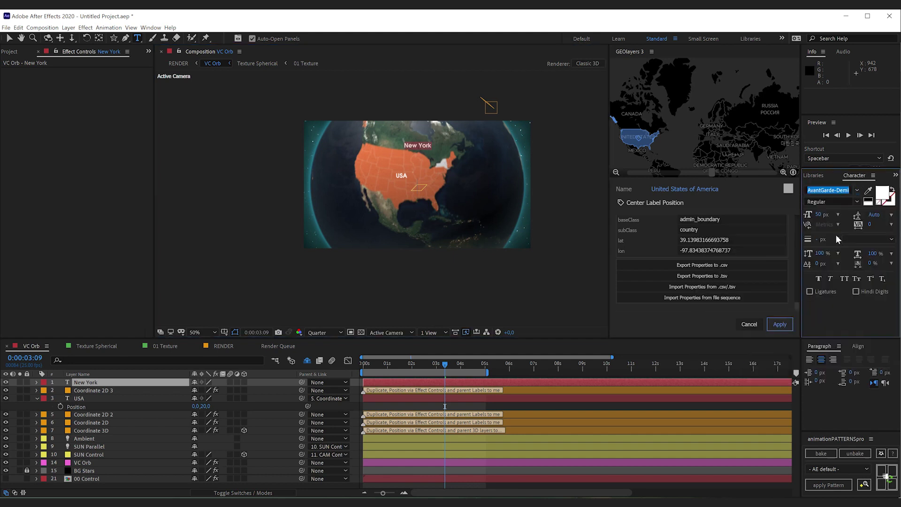
scroll(373, 192, "up", 2)
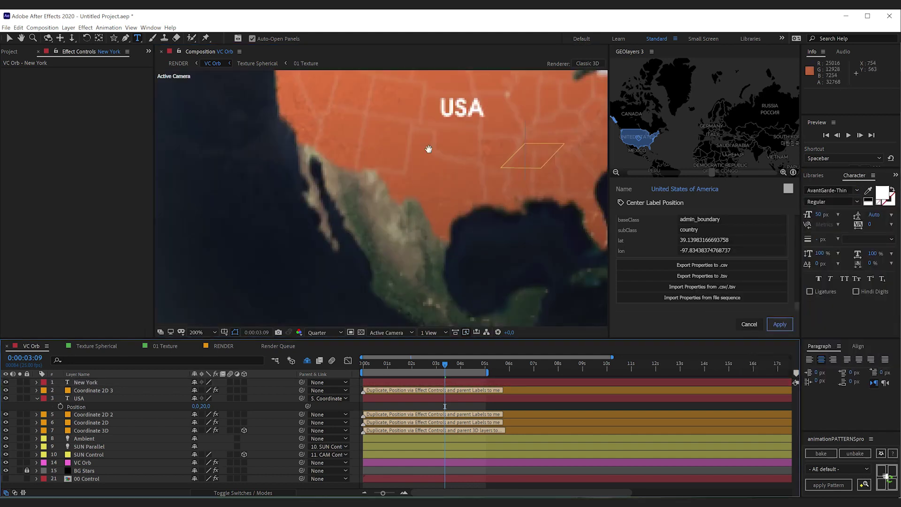
left_click_drag(316, 325, 322, 332)
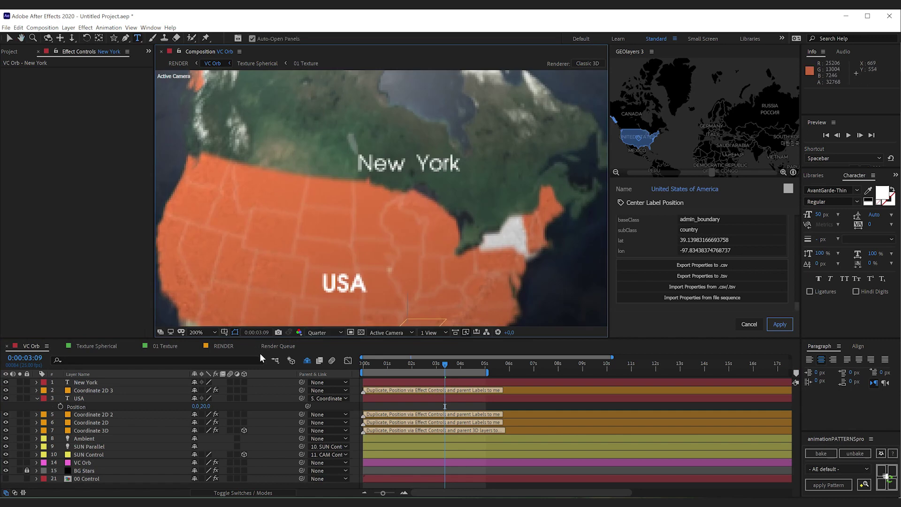
left_click(322, 333)
left_click(322, 352)
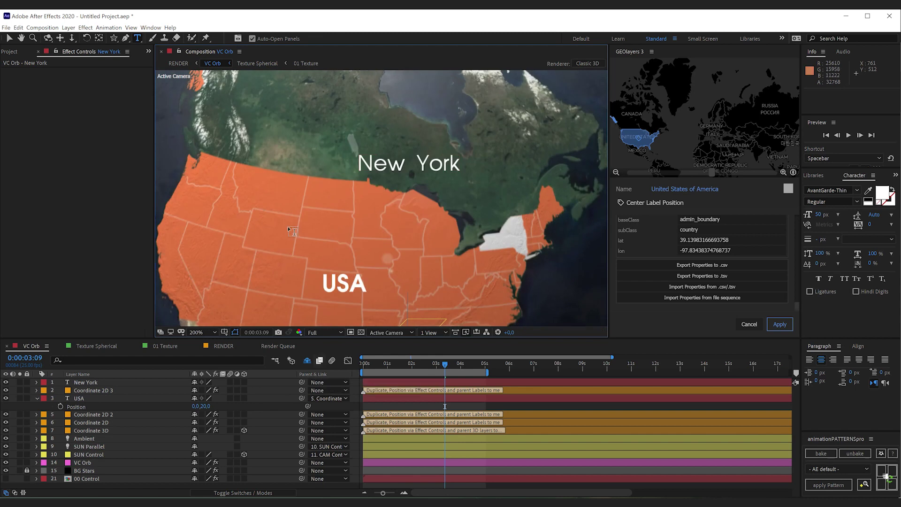
- Draw a three-point callout line from under the New York label down to New York state
left_click(125, 37)
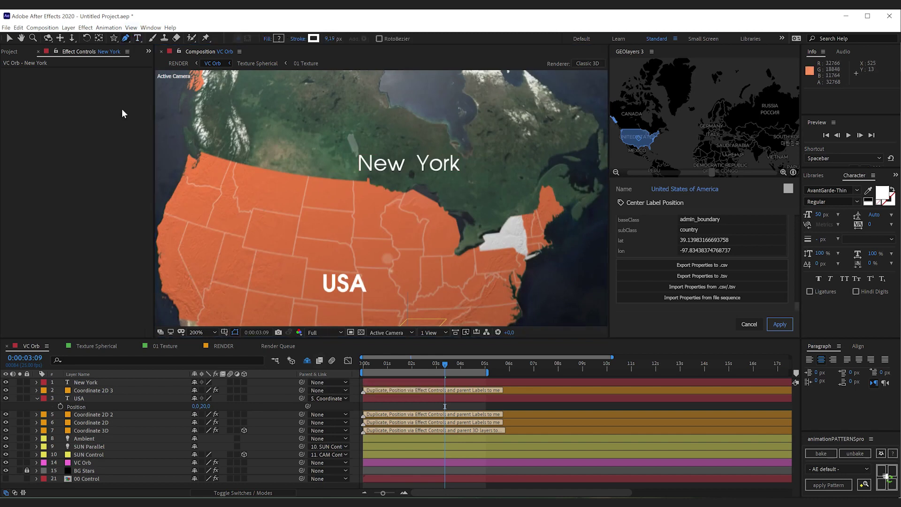
left_click(359, 178)
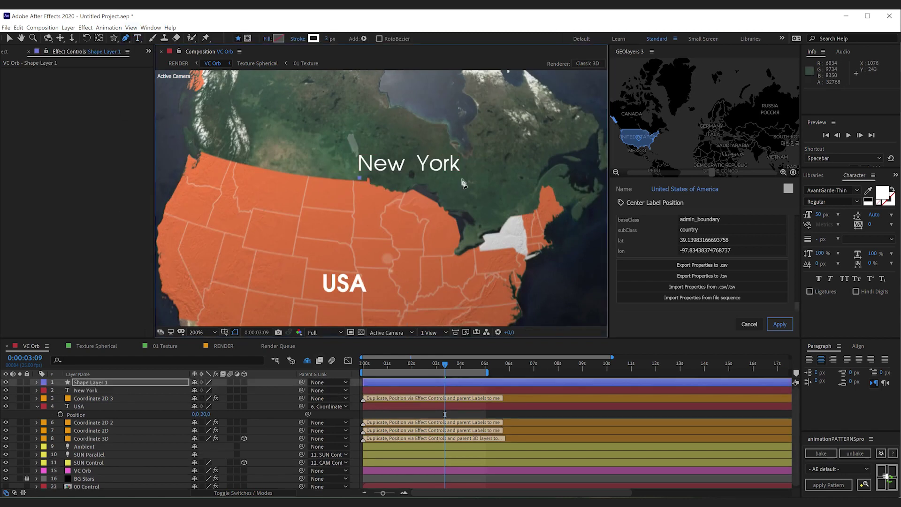
left_click(463, 178)
left_click(497, 213)
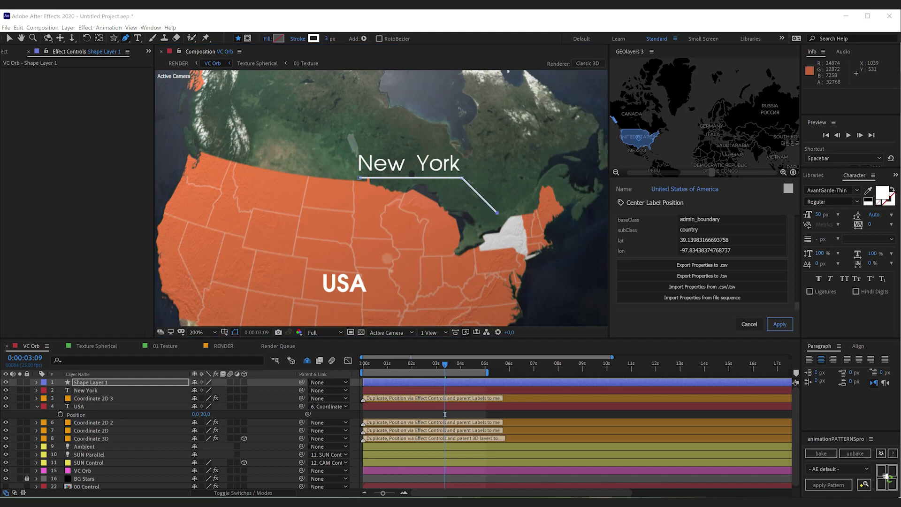
- Parent New York to Shape Layer 1, parent that to Coordinate 2D 3, and nudge the line onto New York
left_click(86, 390)
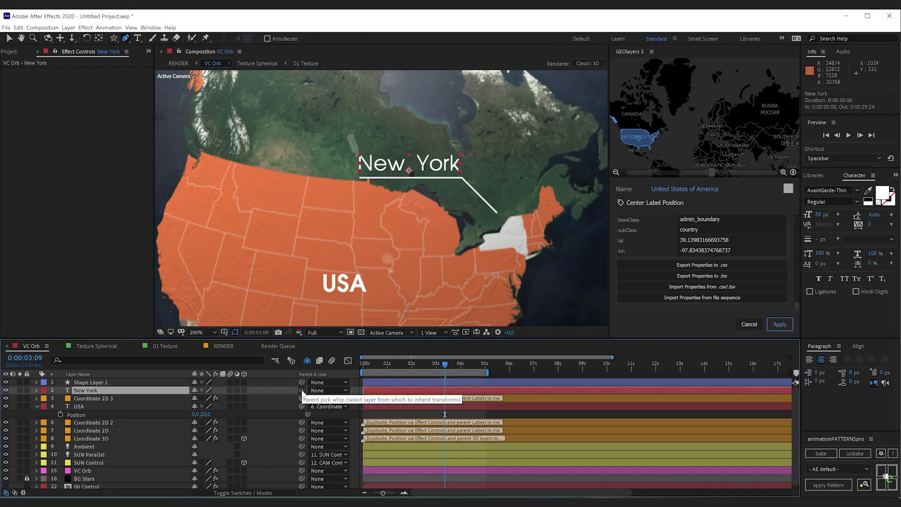
left_click_drag(301, 389, 132, 384)
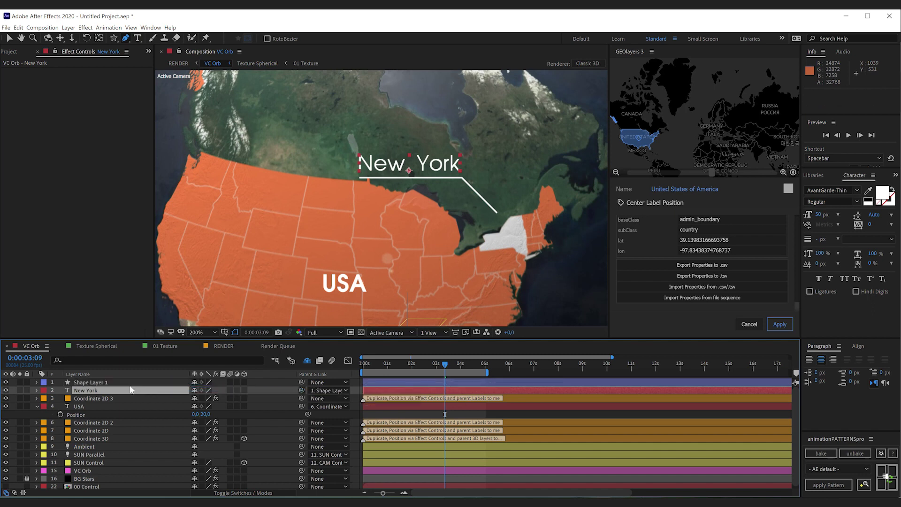
left_click(128, 384)
left_click_drag(302, 383, 115, 402)
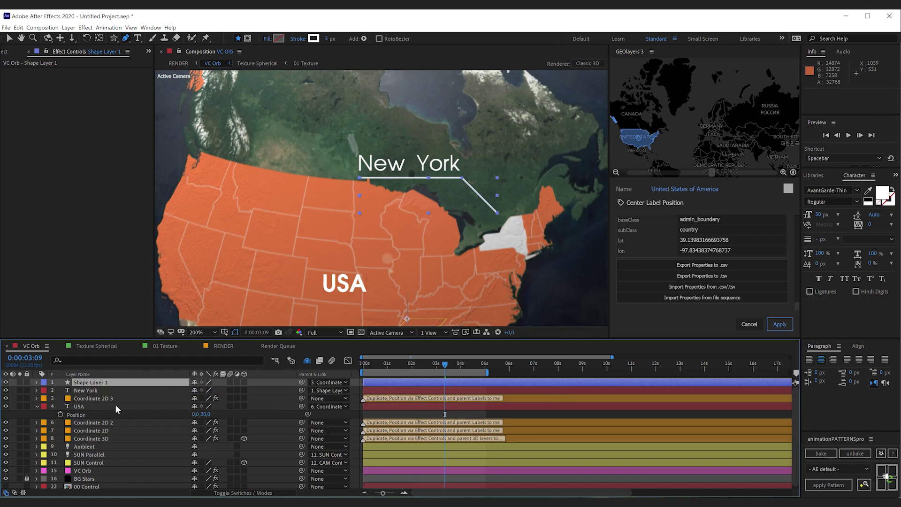
key("v")
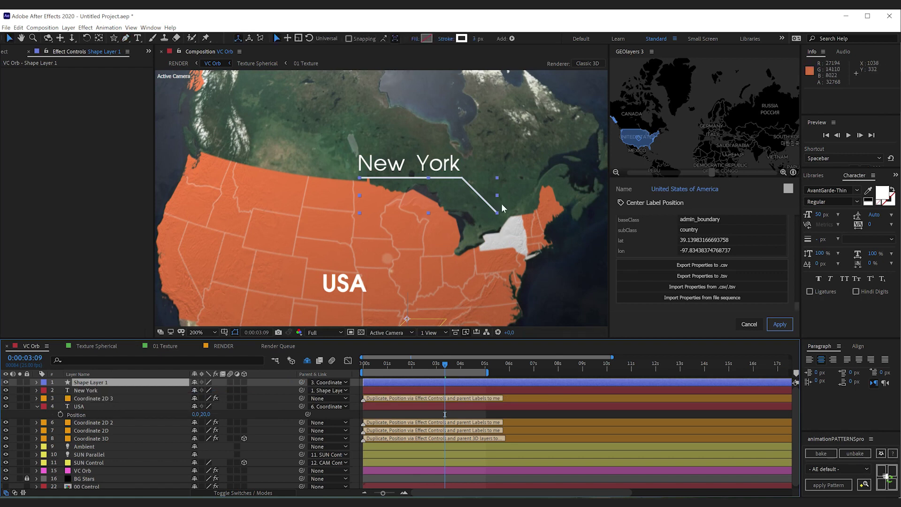
left_click_drag(503, 224, 506, 233)
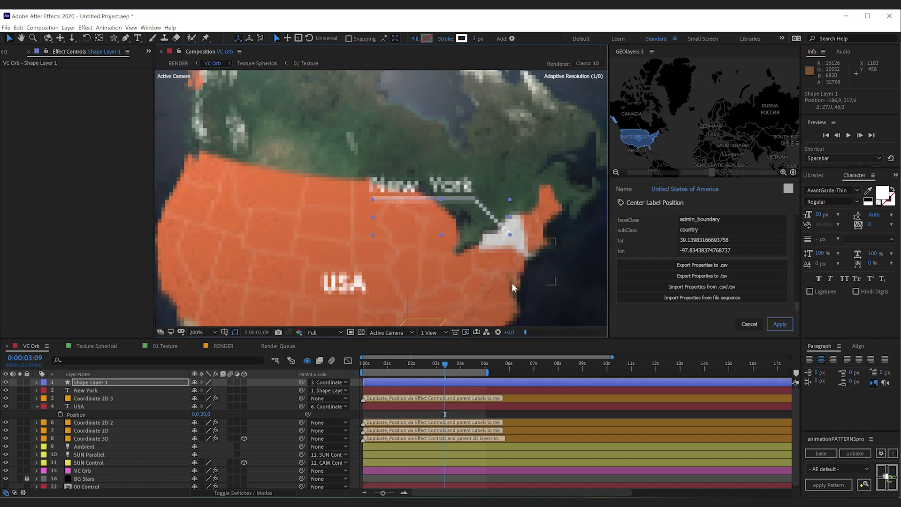
left_click(404, 373)
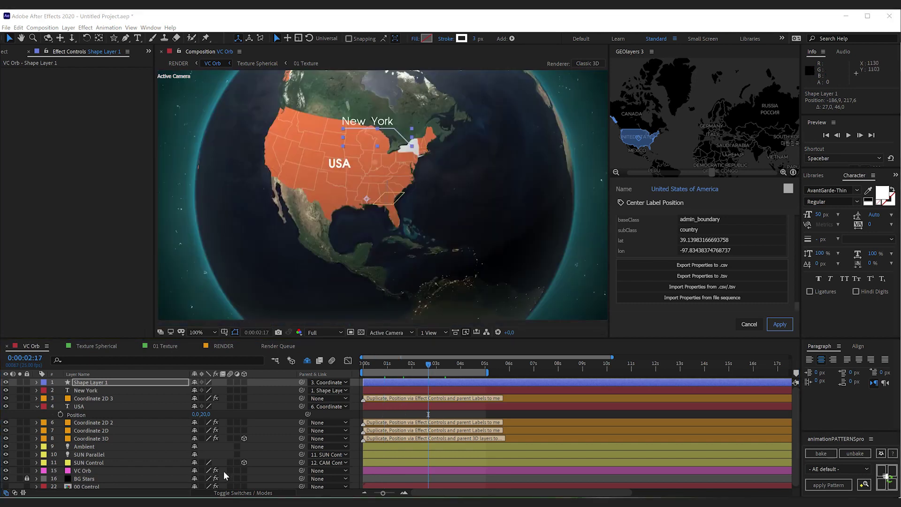
- Keyframe SUN Control's Y Orientation from 134° at 0:00 to about 28° at 0:05
left_click(92, 463)
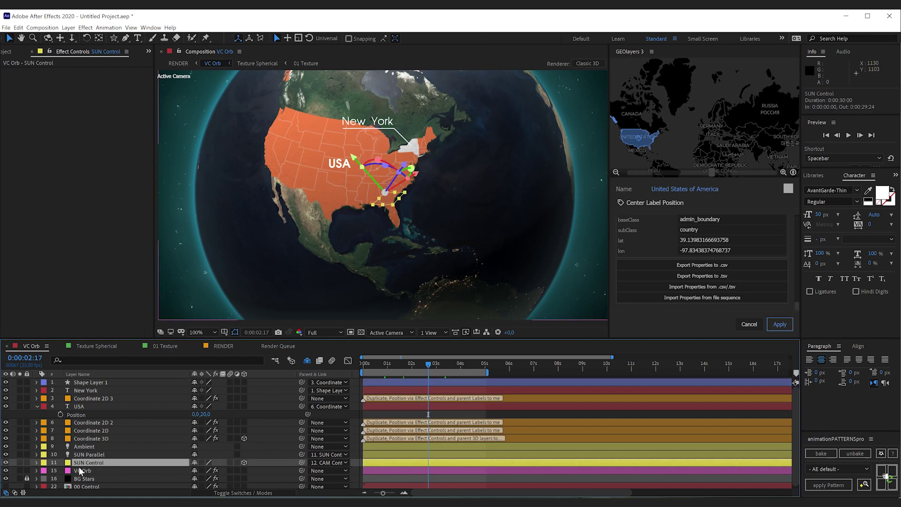
key("r")
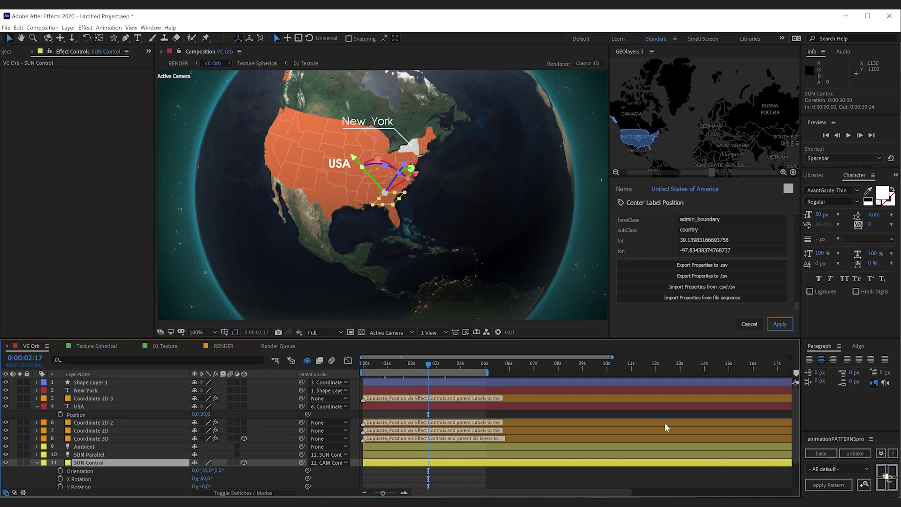
scroll(797, 430, "down", 2)
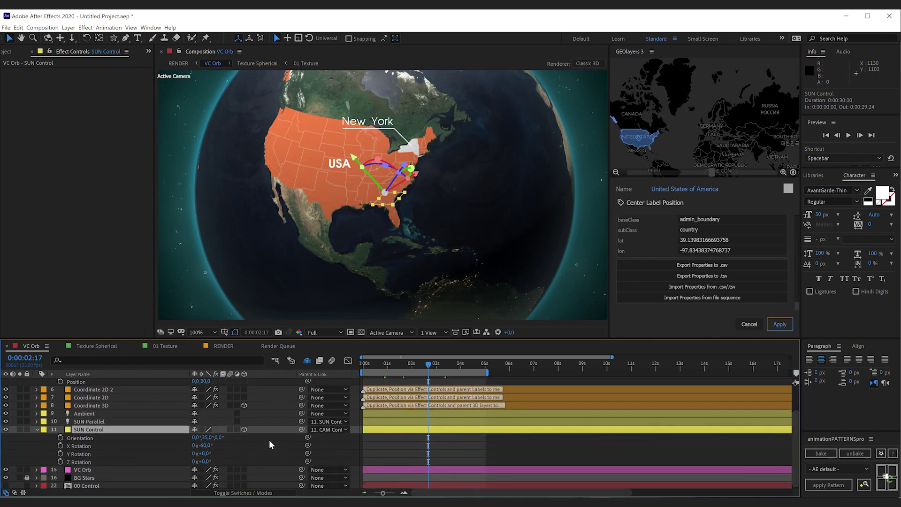
mouse_move(208, 442)
left_mouse_down()
mouse_move(196, 445)
mouse_move(244, 447)
mouse_move(215, 443)
left_mouse_up()
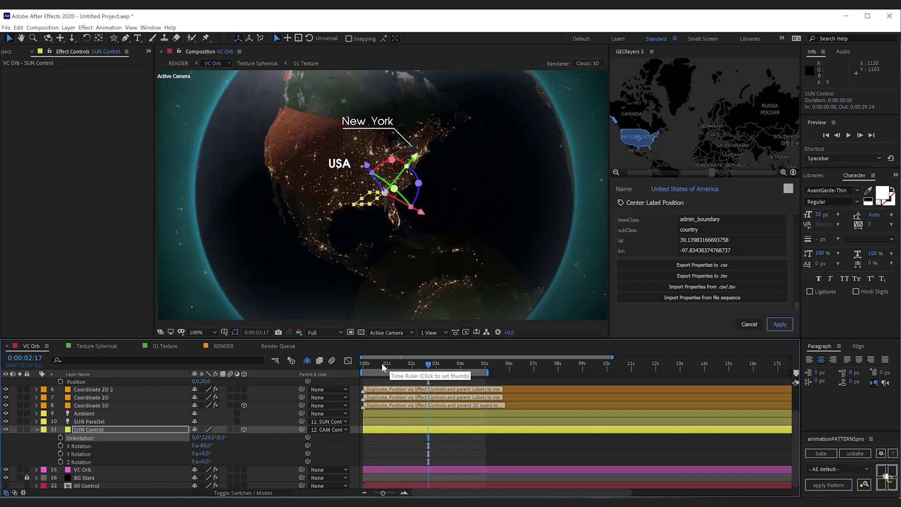
left_click_drag(382, 366, 363, 367)
key("ctrl+z")
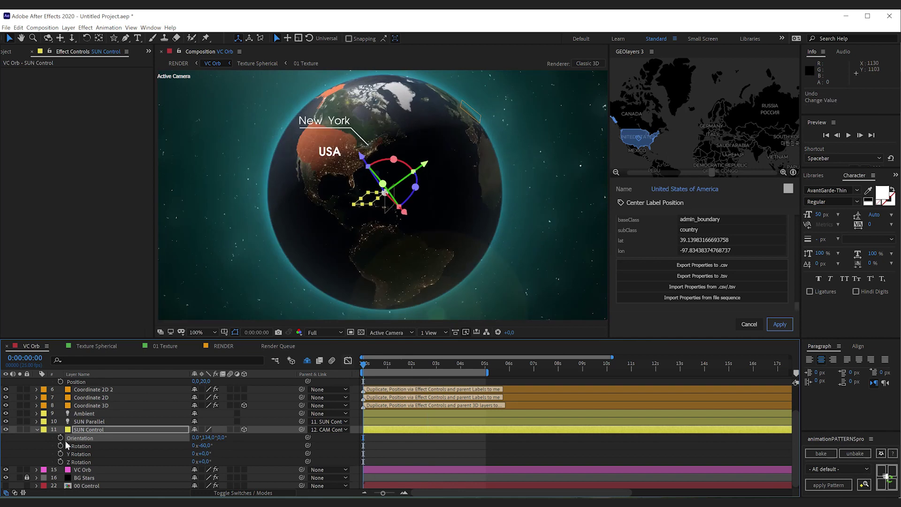
left_click(60, 437)
left_click(483, 375)
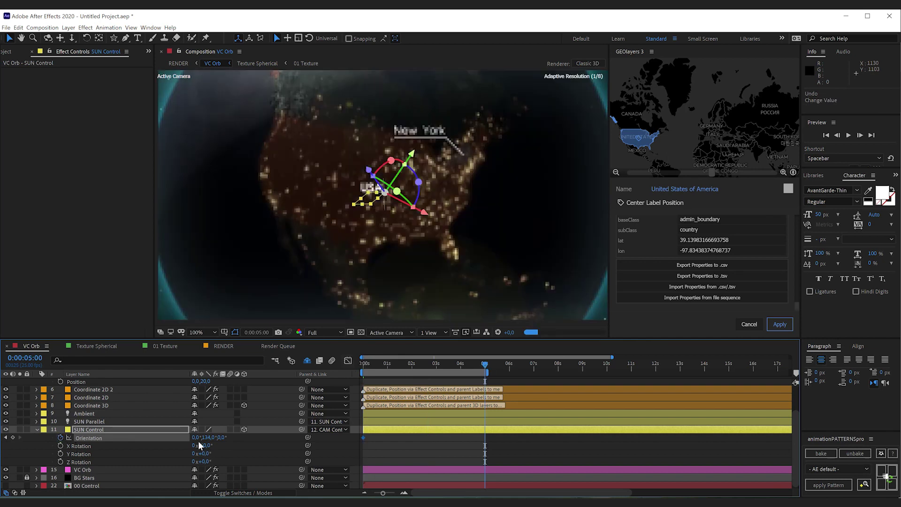
left_click_drag(207, 438, 165, 446)
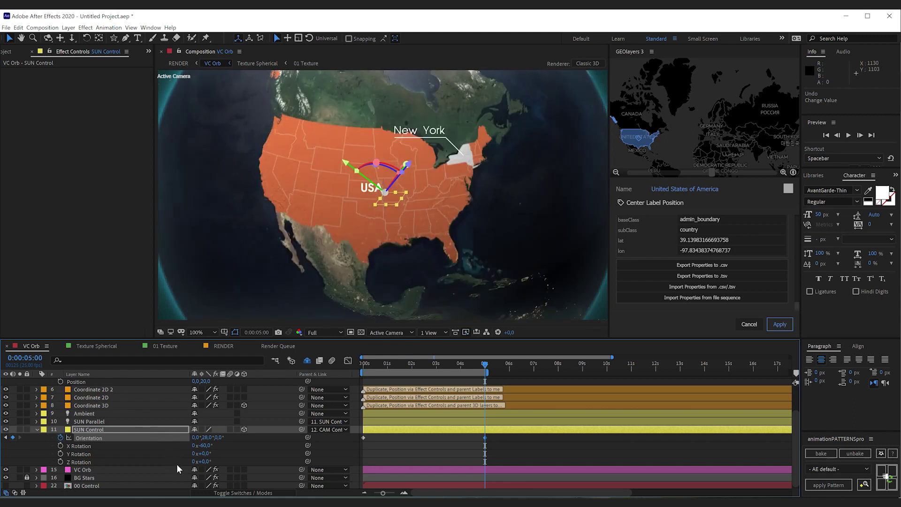
- In the RENDER comp, unlock 01 Texture and open its Mapcomp Settings
left_click(223, 346)
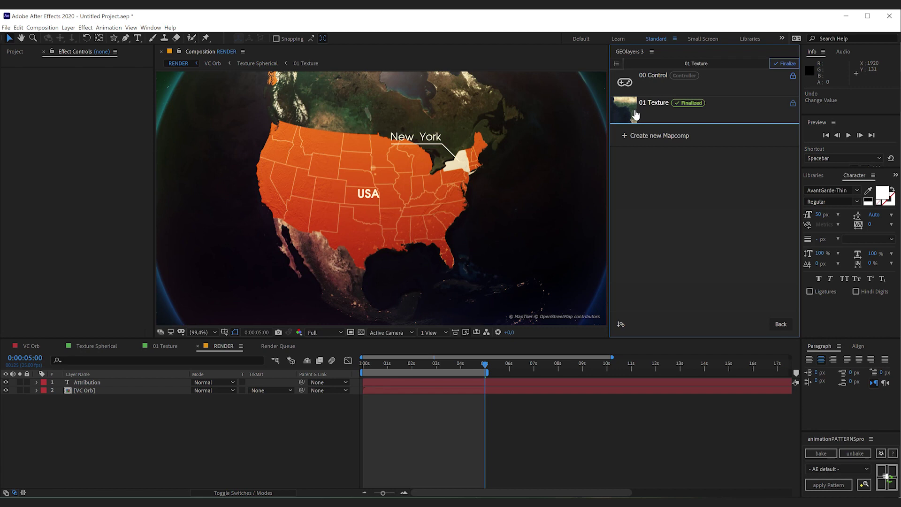
left_click(793, 106)
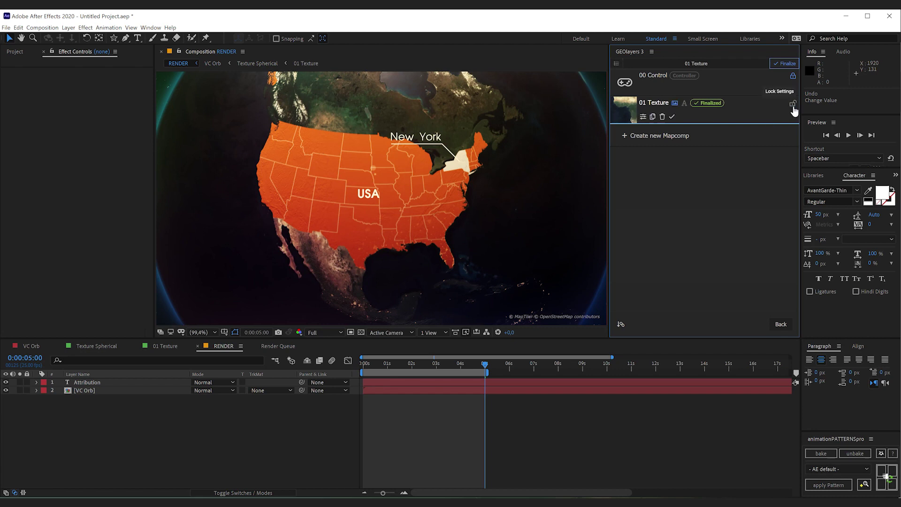
left_click(643, 117)
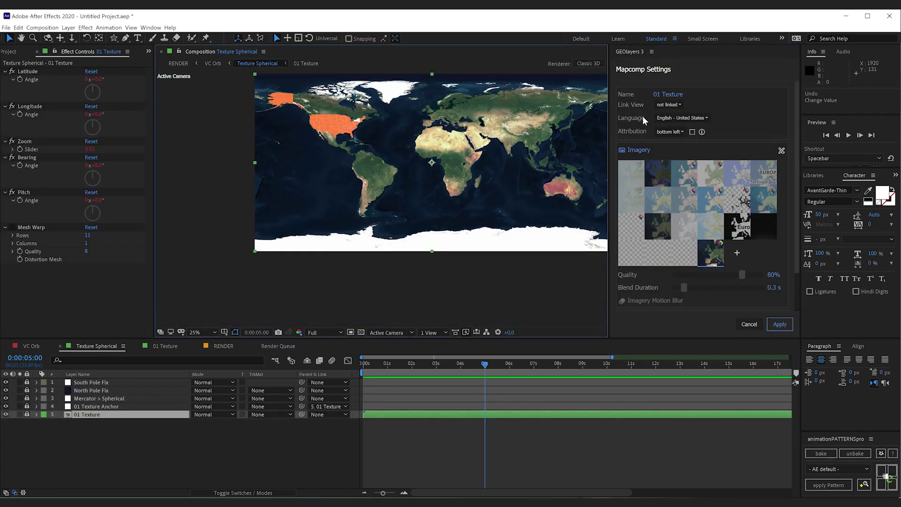
- Pick a different imagery style for 01 Texture, apply it, and finalize the map
left_click(764, 211)
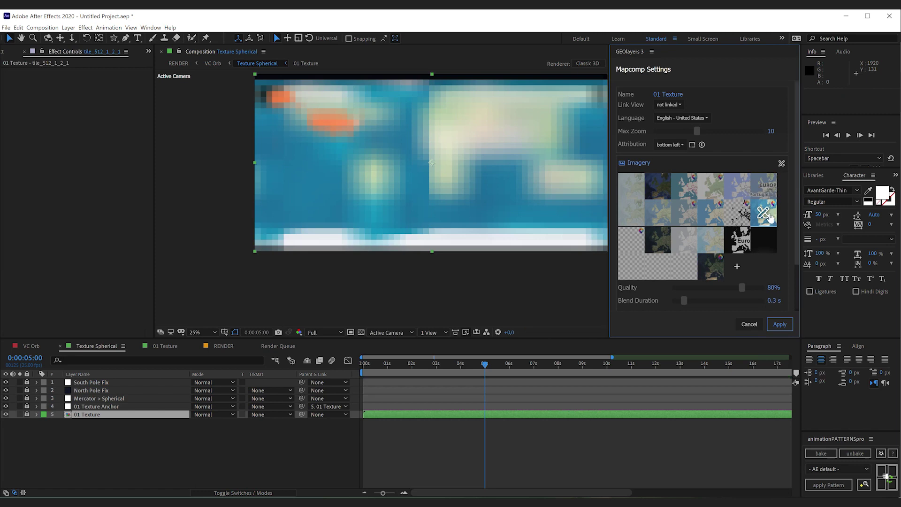
left_click(778, 324)
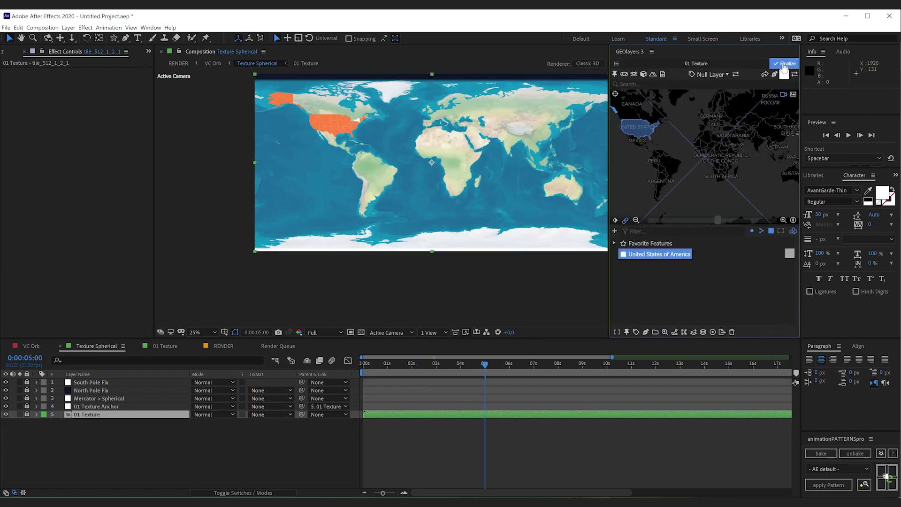
left_click(784, 64)
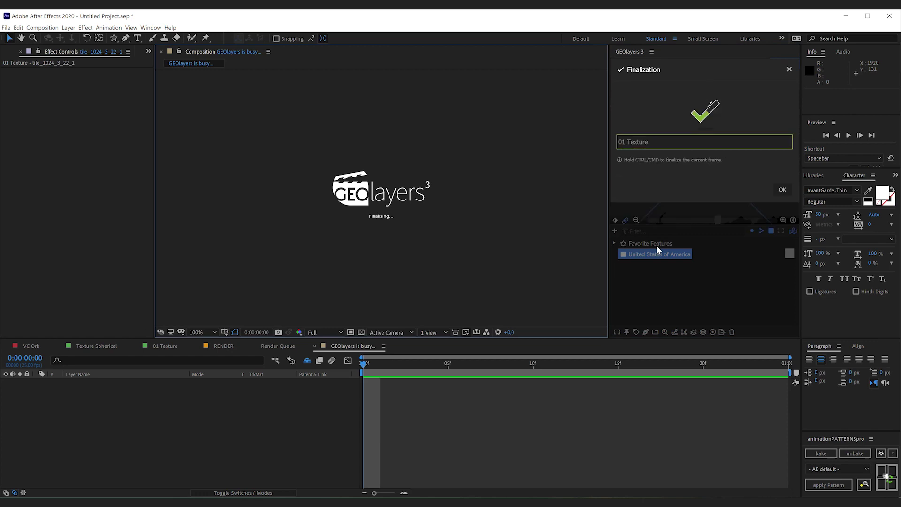
left_click(783, 190)
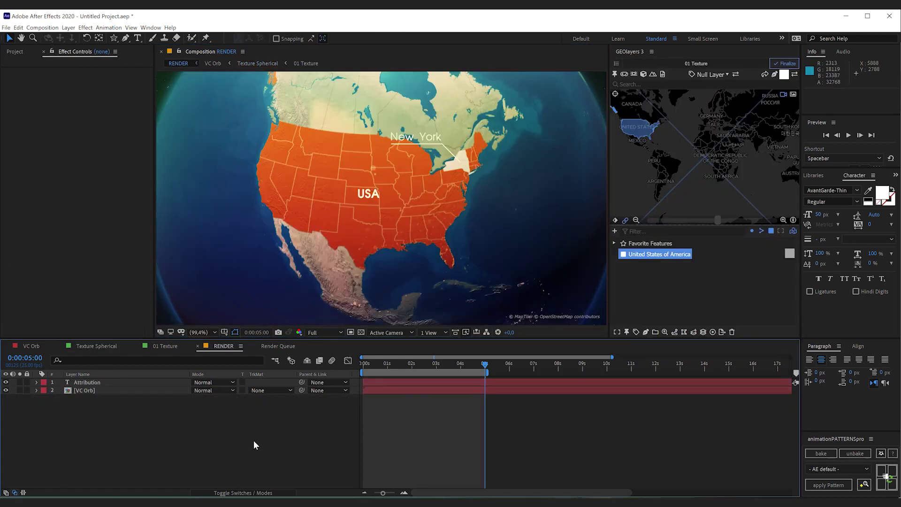